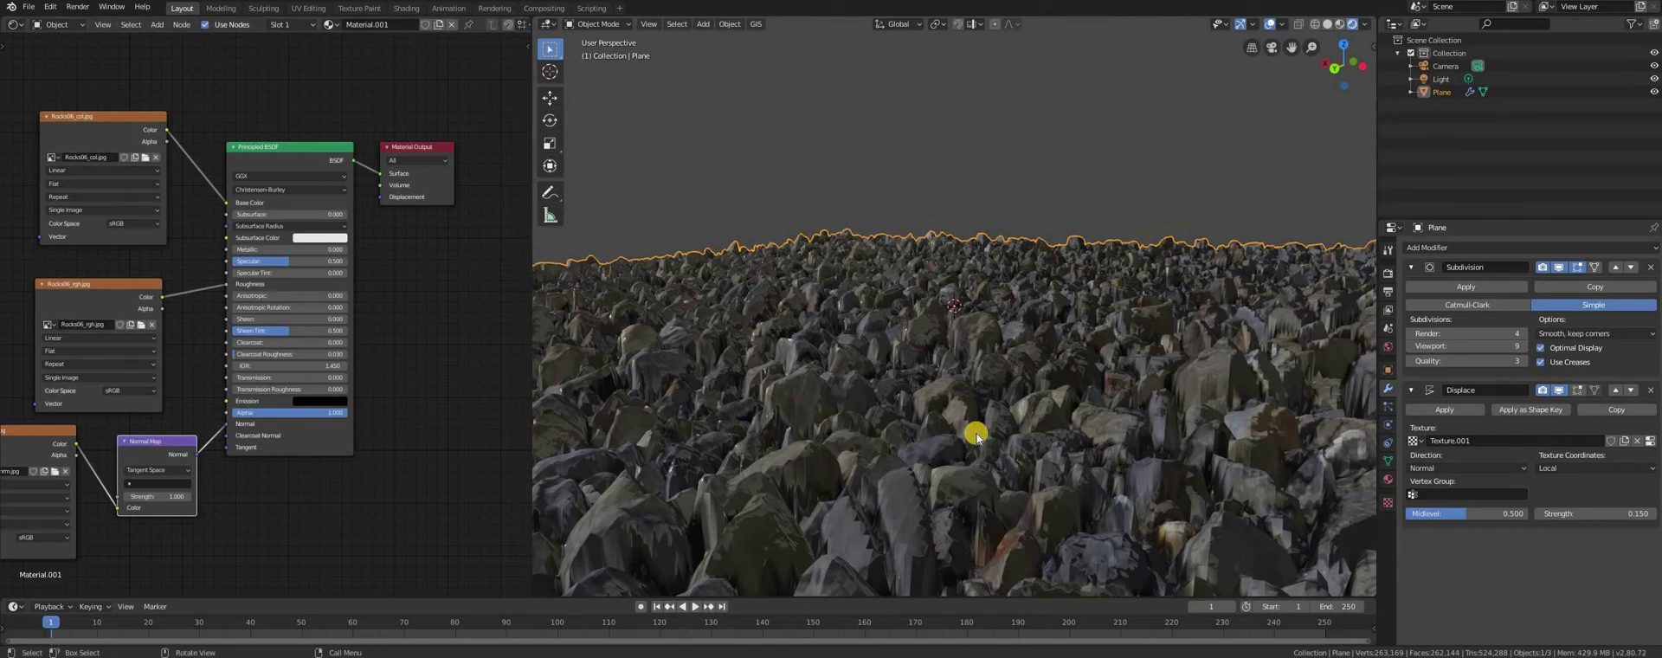
# Orbit the view in closer over the finished rocky terrain.
pyautogui.moveTo(936, 440)
pyautogui.mouseDown(button='middle')
pyautogui.moveTo(956, 456)
pyautogui.moveTo(622, 446)
pyautogui.mouseUp(button='middle')
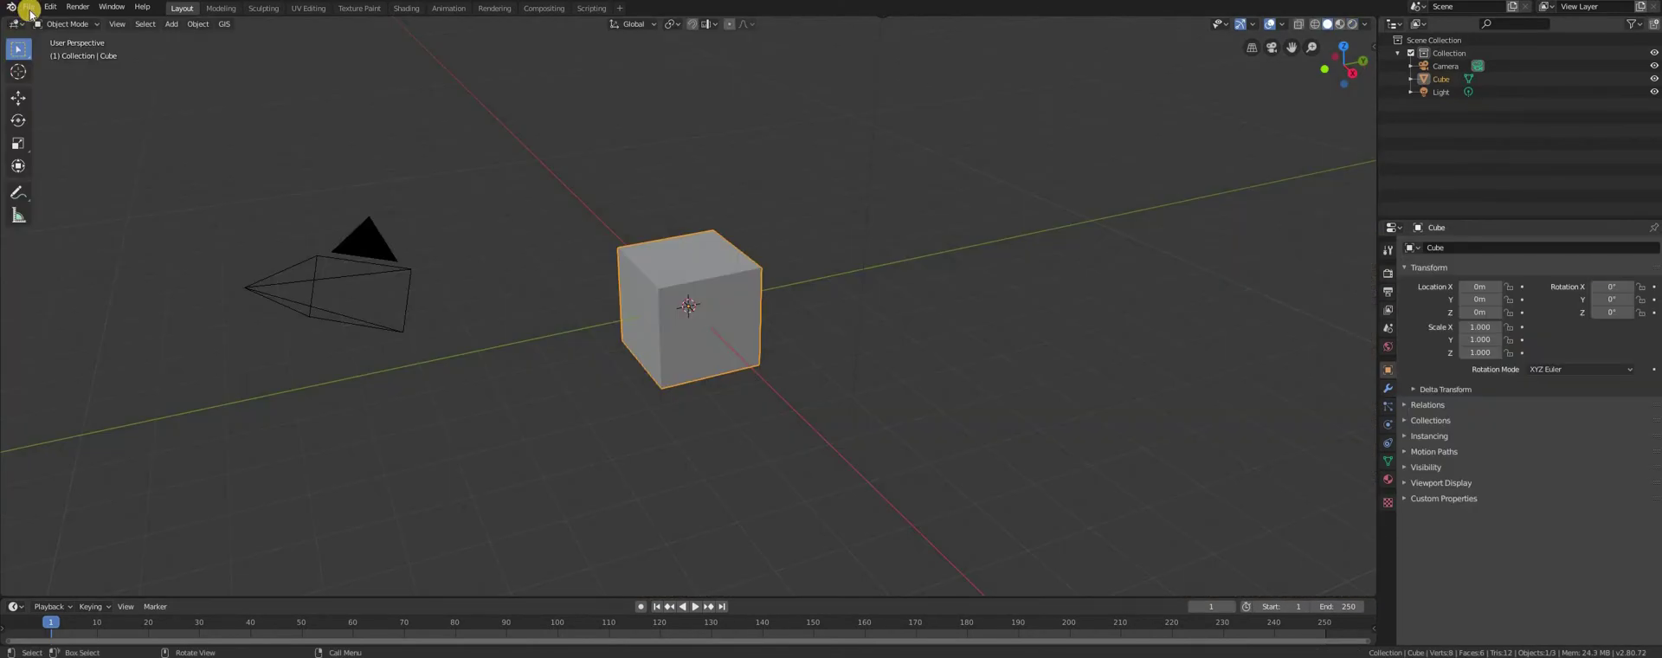
# Start the new default scene and delete its default cube.
pyautogui.click(30, 12)
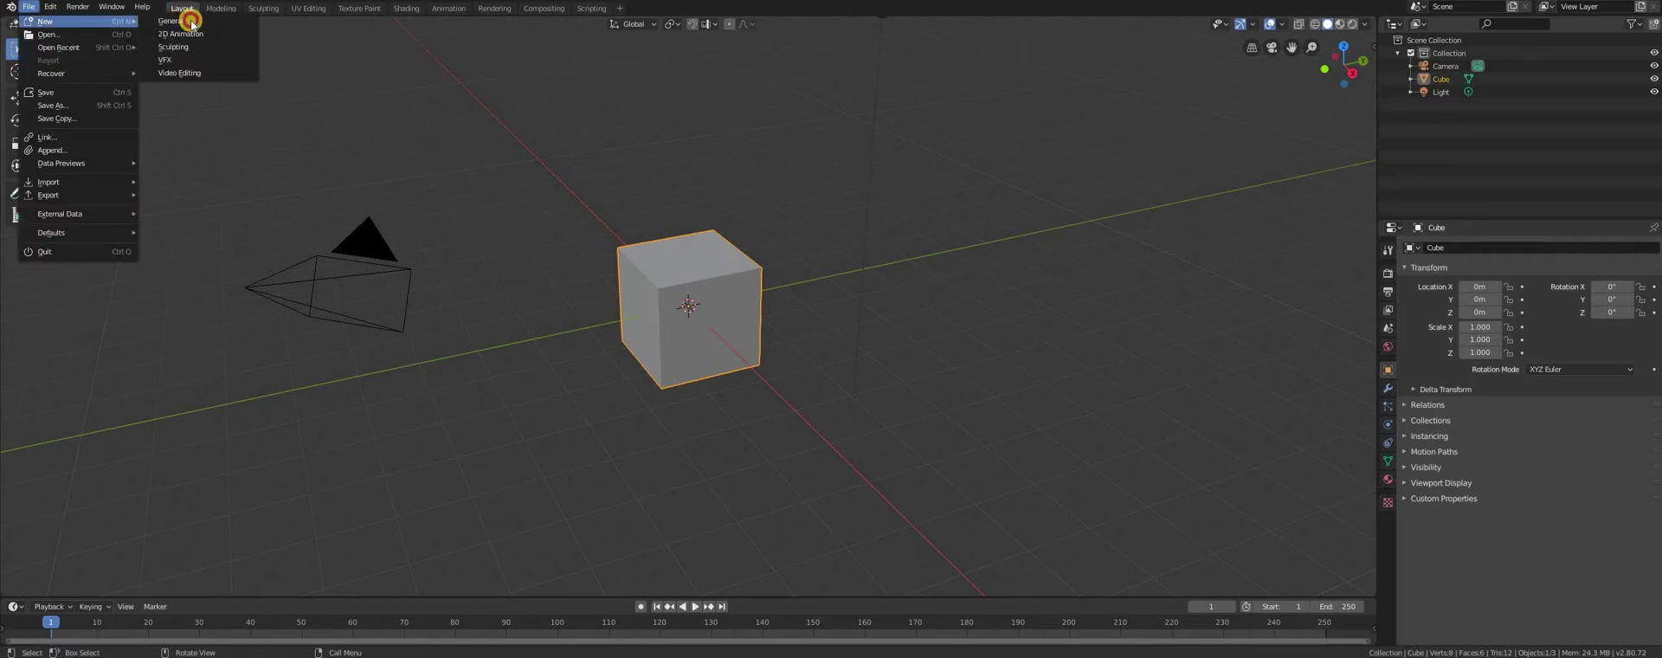
pyautogui.click(884, 353)
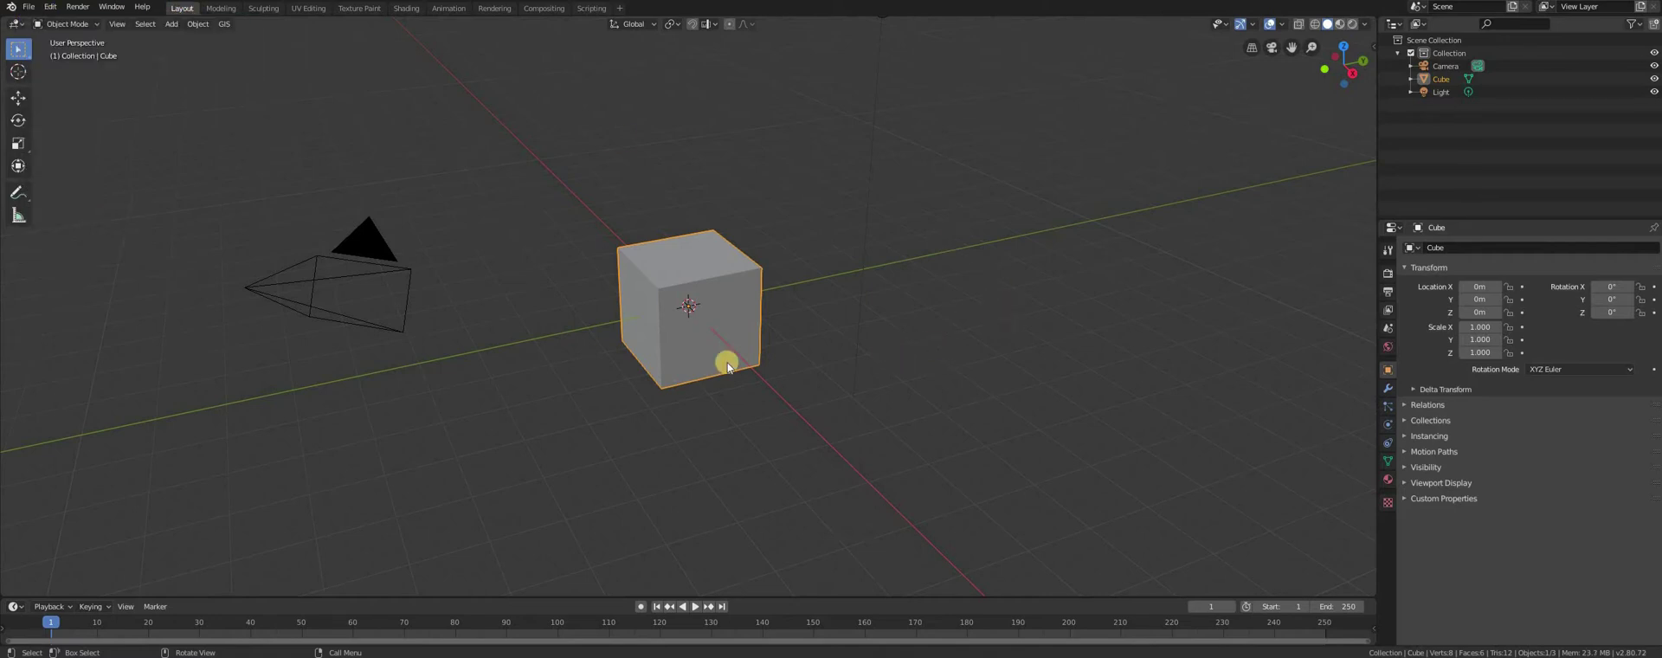
pyautogui.press('x')
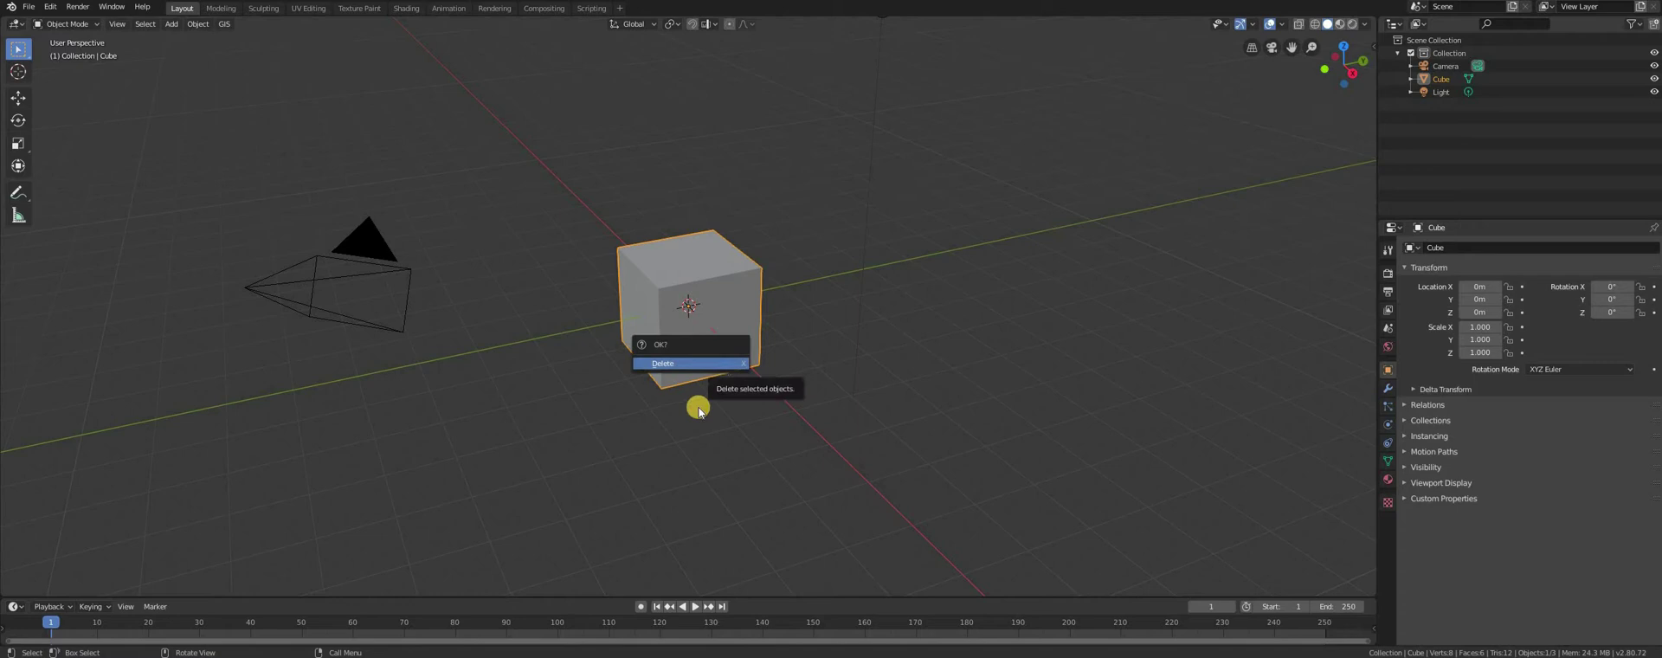
pyautogui.press('Return')
# Add a plane mesh at the origin and zoom in on it.
pyautogui.click(173, 38)
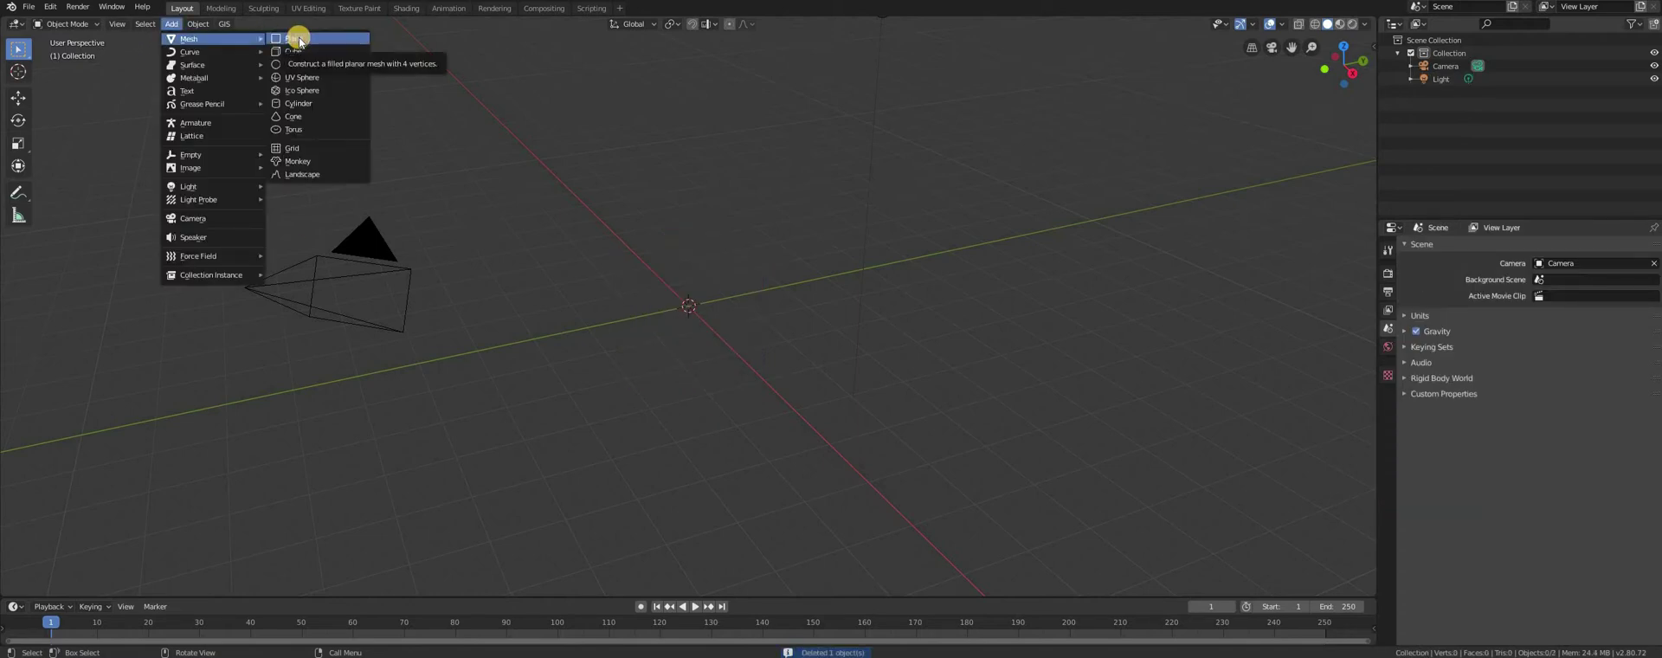
pyautogui.click(299, 40)
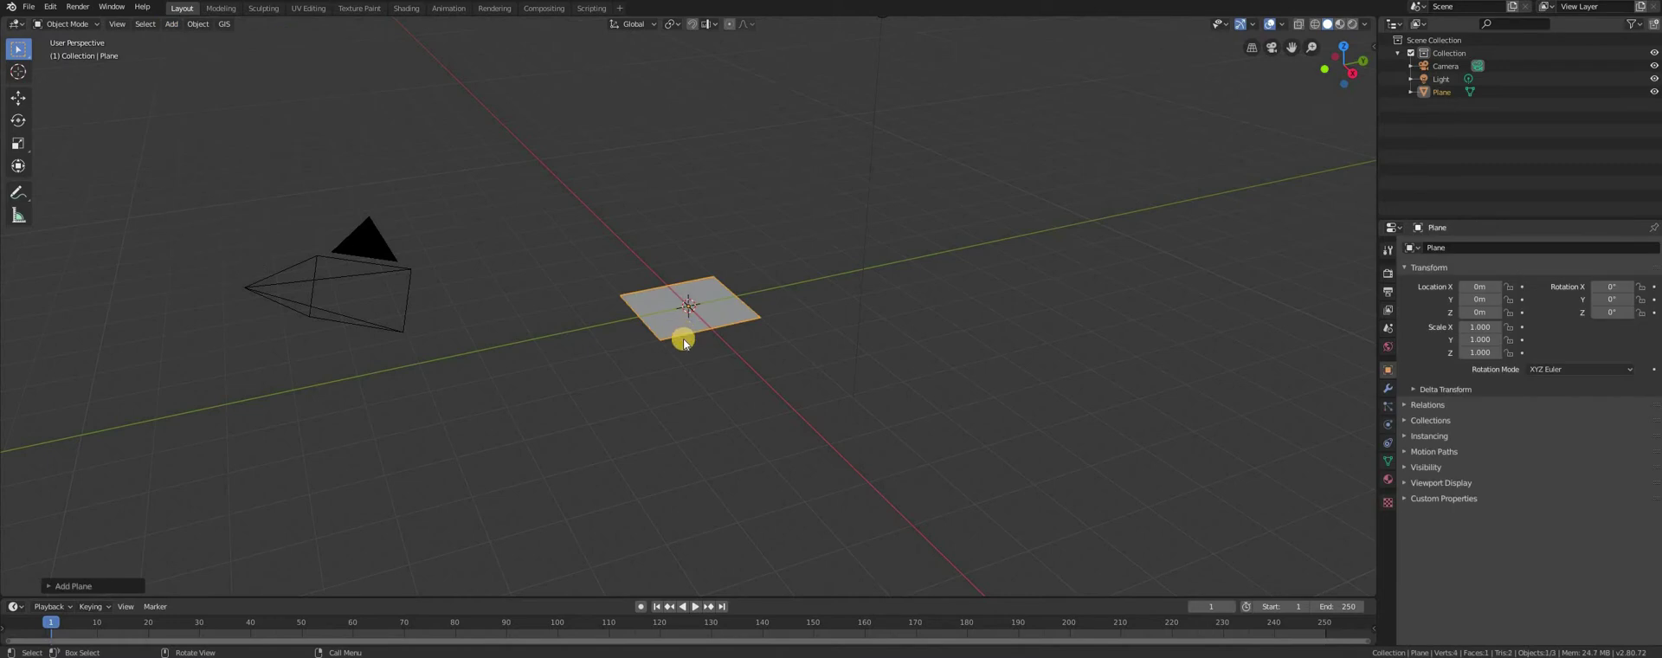
pyautogui.scroll(2, 700, 382)
pyautogui.scroll(2, 728, 394)
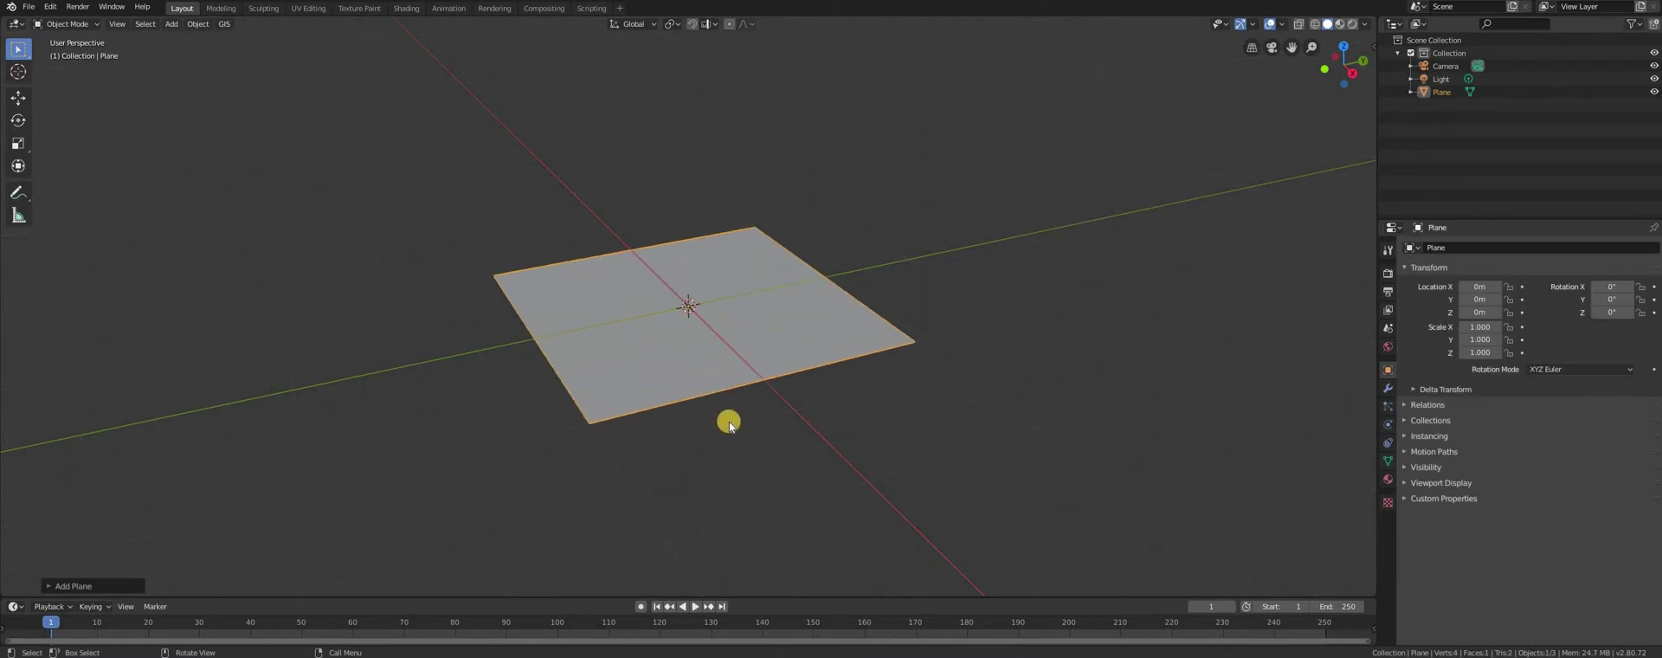
pyautogui.moveTo(731, 418); pyautogui.dragTo(111, 101, button='middle')
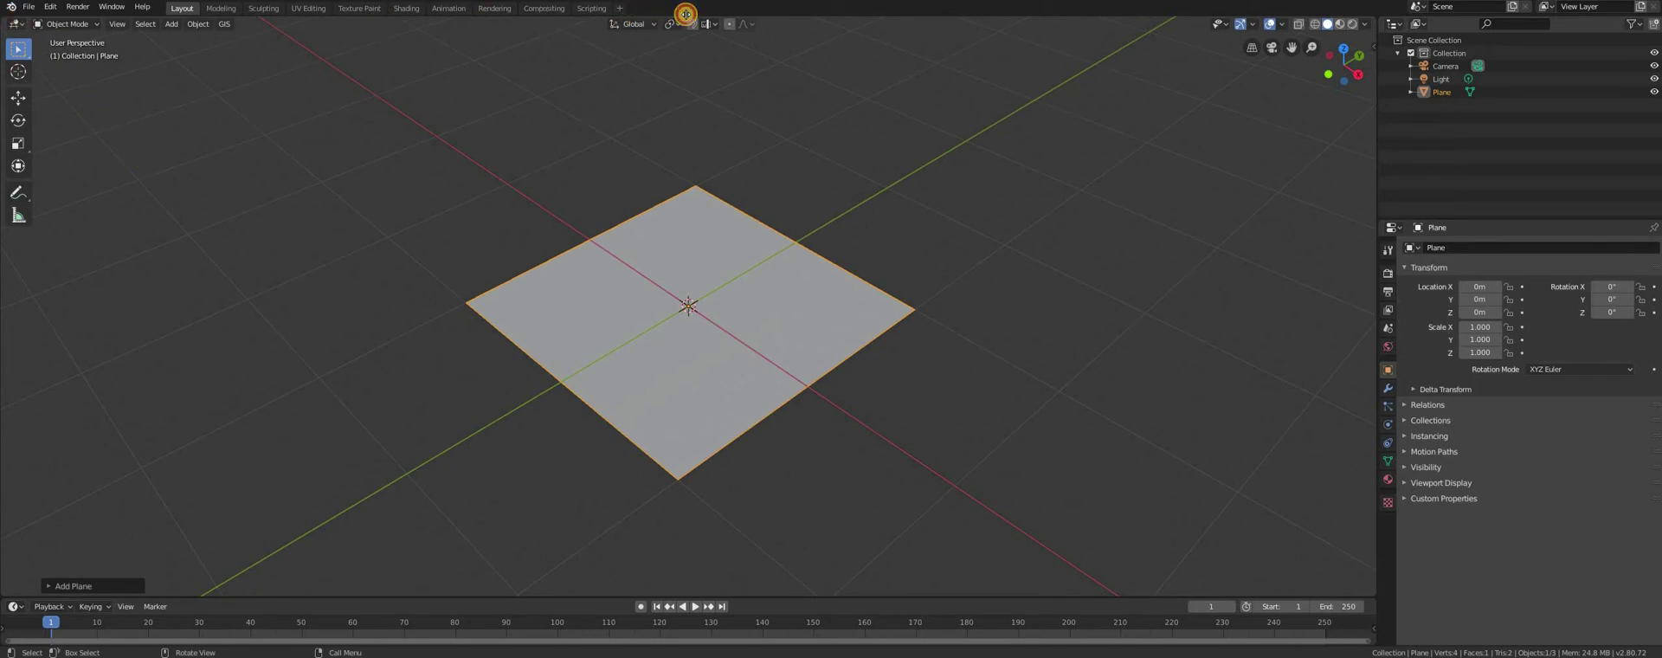
# Split the view and make the left half a Shader Editor with its sidebar hidden.
pyautogui.moveTo(19, 16); pyautogui.dragTo(678, 16)
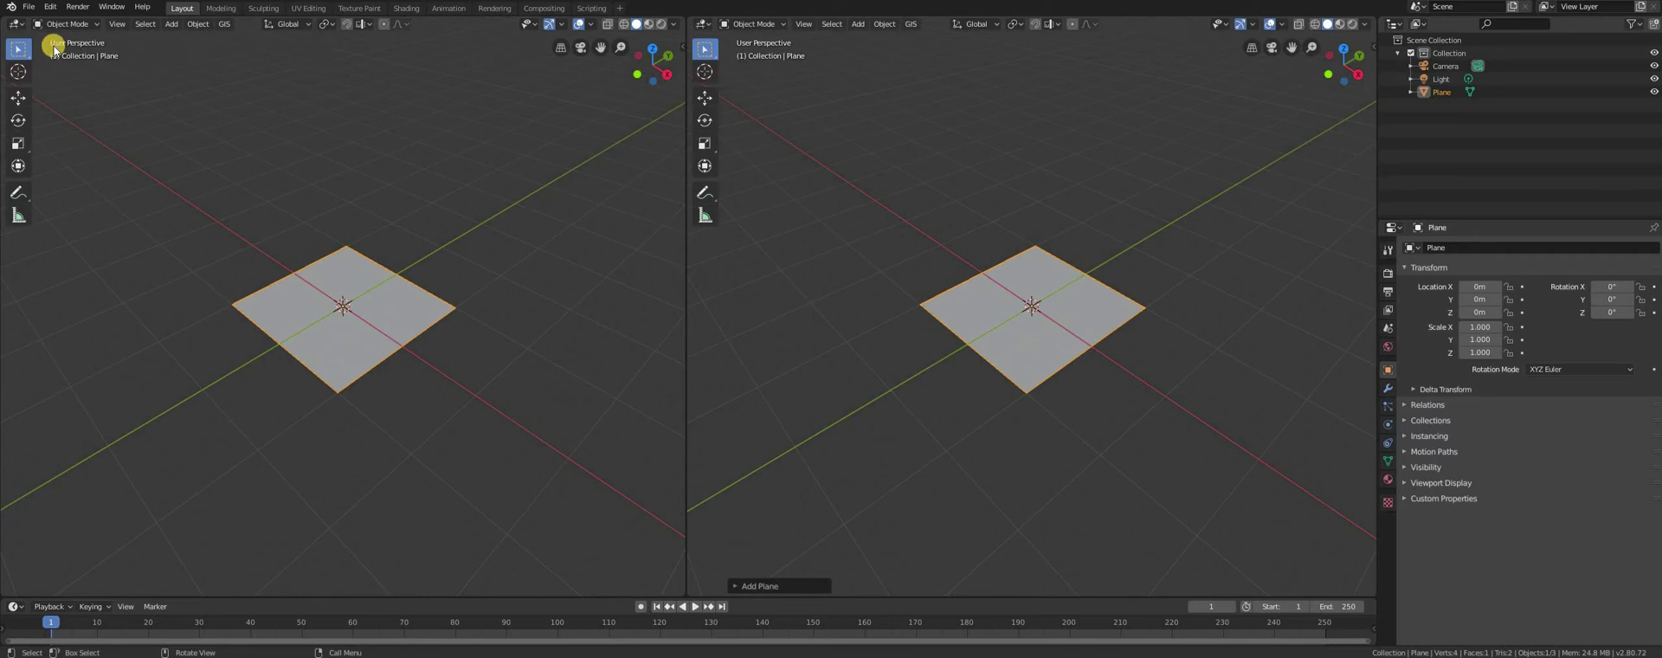
pyautogui.click(17, 24)
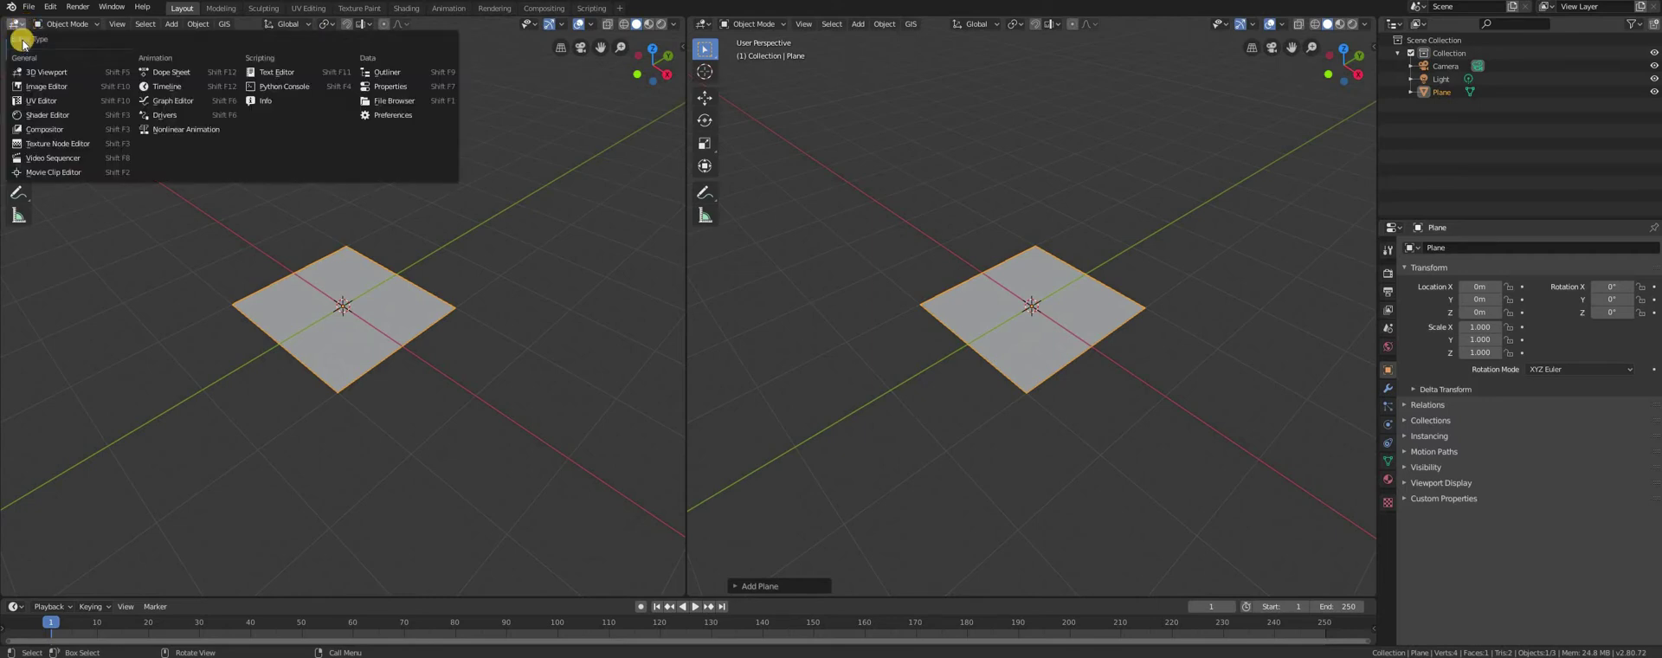
pyautogui.click(26, 117)
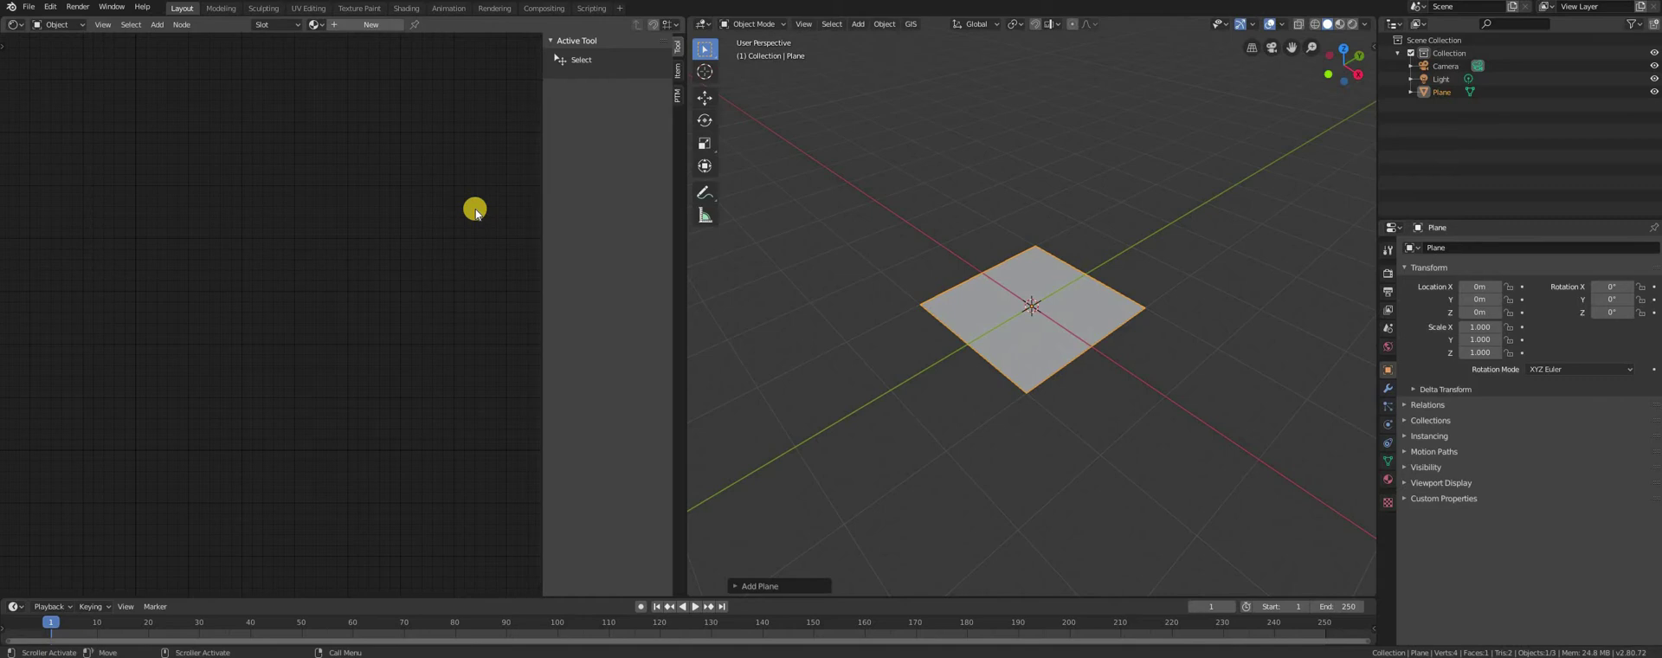
pyautogui.press('n')
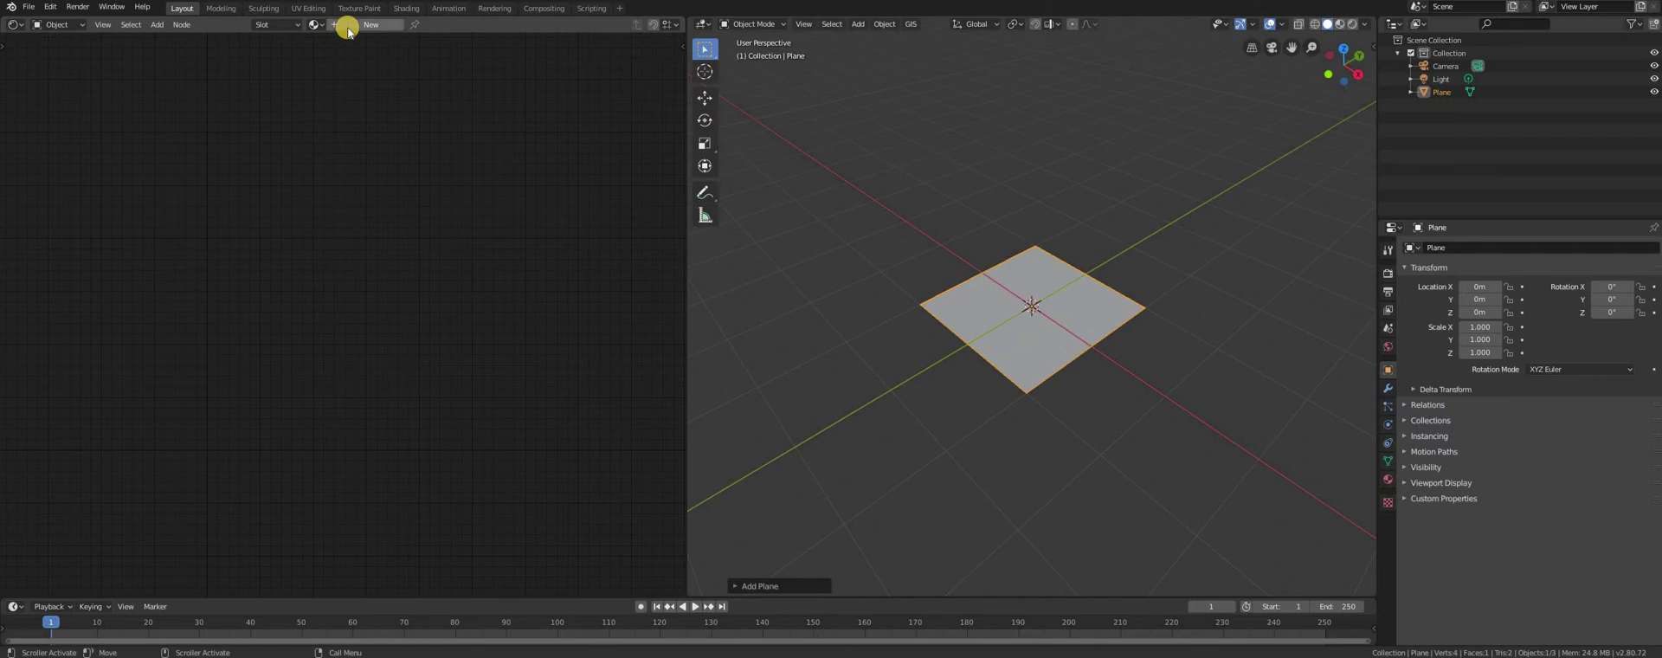
# Create a new plane material and drag in the Rocks06 col, rgh and nrm image textures.
pyautogui.click(347, 49)
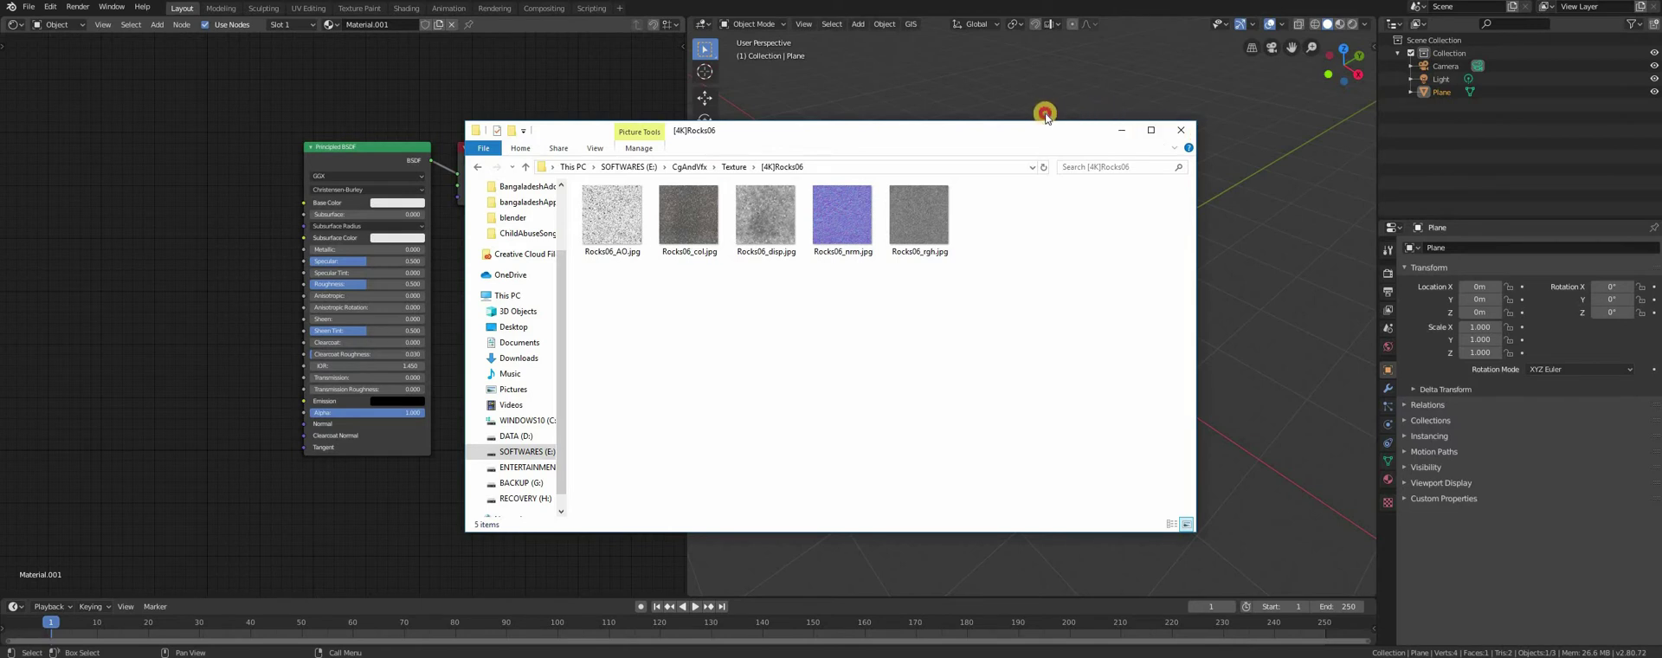
pyautogui.moveTo(1047, 130); pyautogui.dragTo(1261, 113)
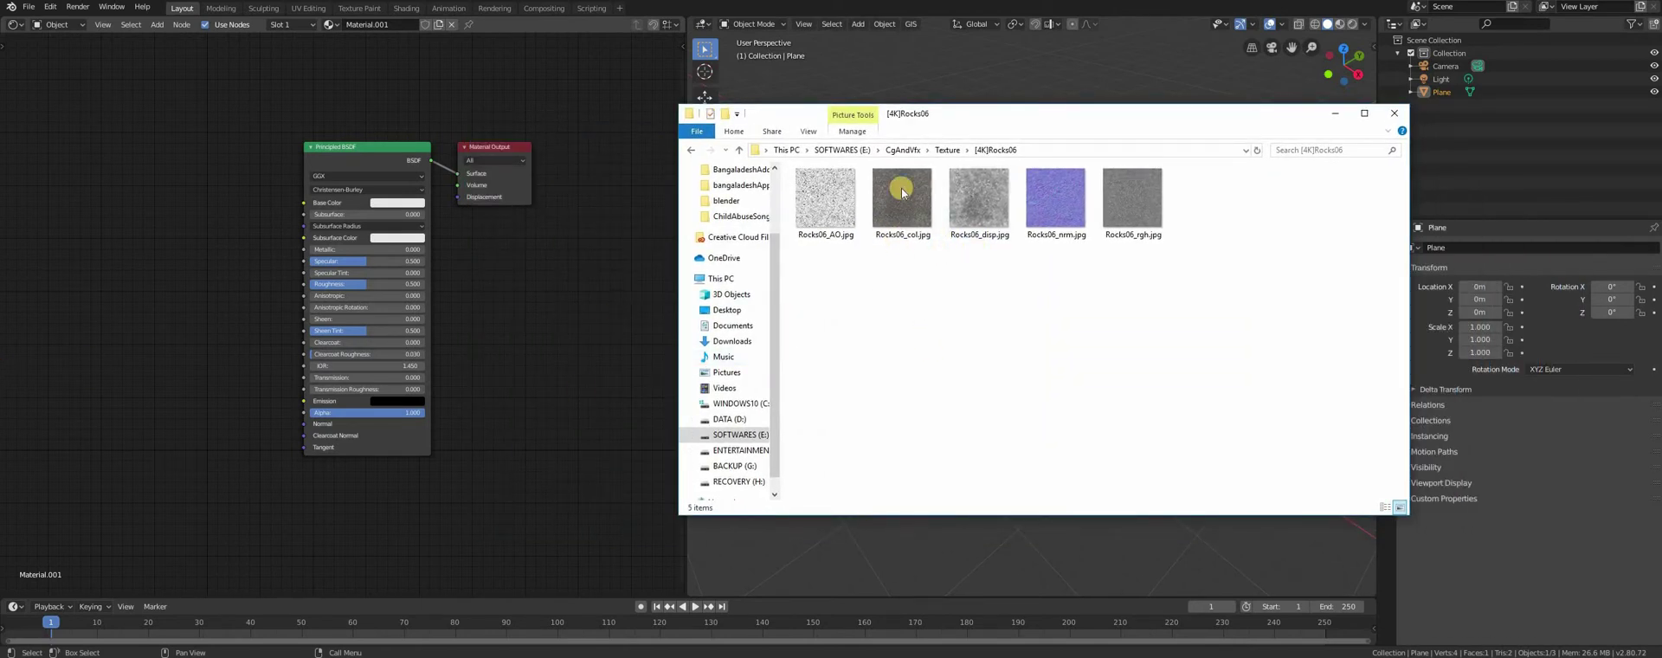
pyautogui.moveTo(901, 187); pyautogui.dragTo(168, 147)
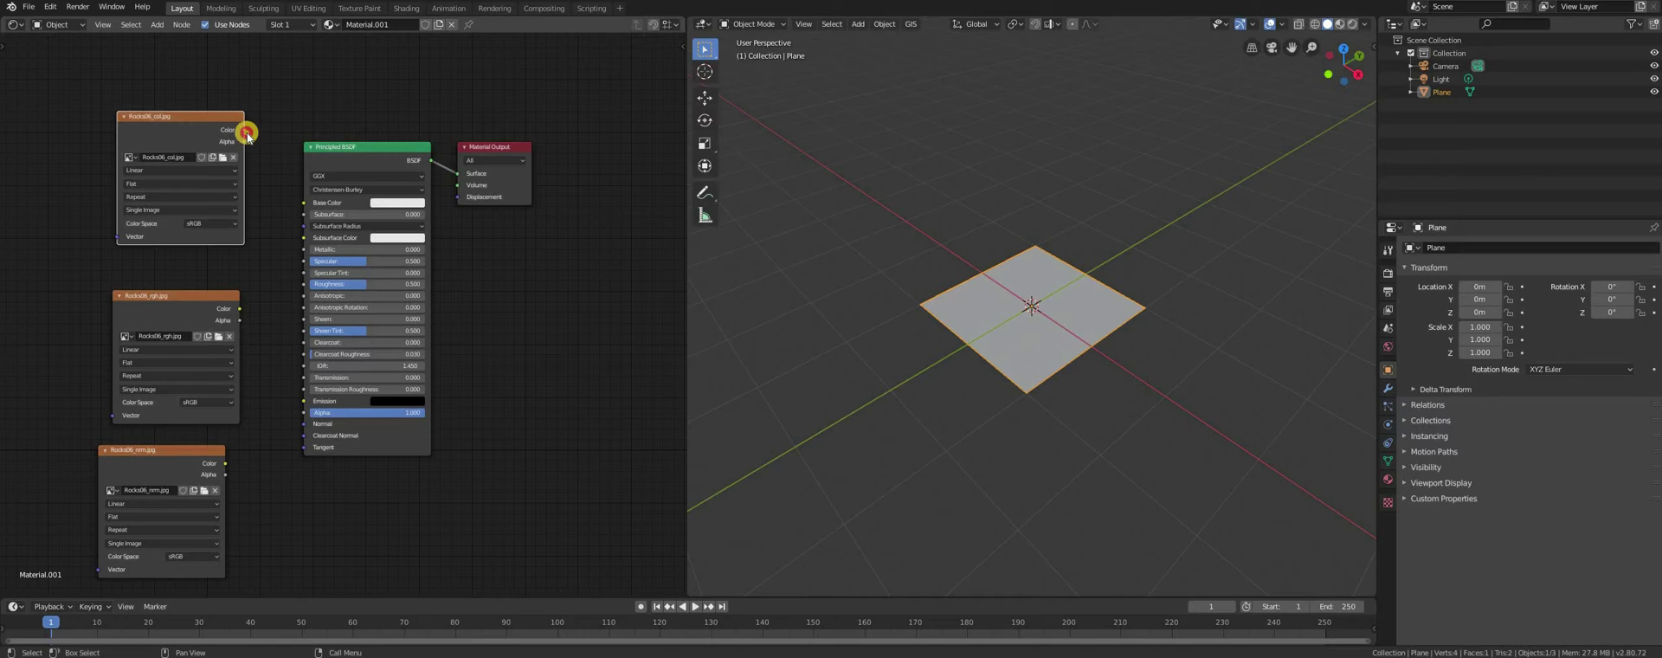
# Link Rocks06_col to Base Color and Rocks06_rgh to Roughness, moving Rocks06_nrm aside.
pyautogui.moveTo(247, 133)
pyautogui.mouseDown()
pyautogui.moveTo(277, 348)
pyautogui.moveTo(304, 202)
pyautogui.mouseUp()
pyautogui.moveTo(245, 310); pyautogui.dragTo(303, 288)
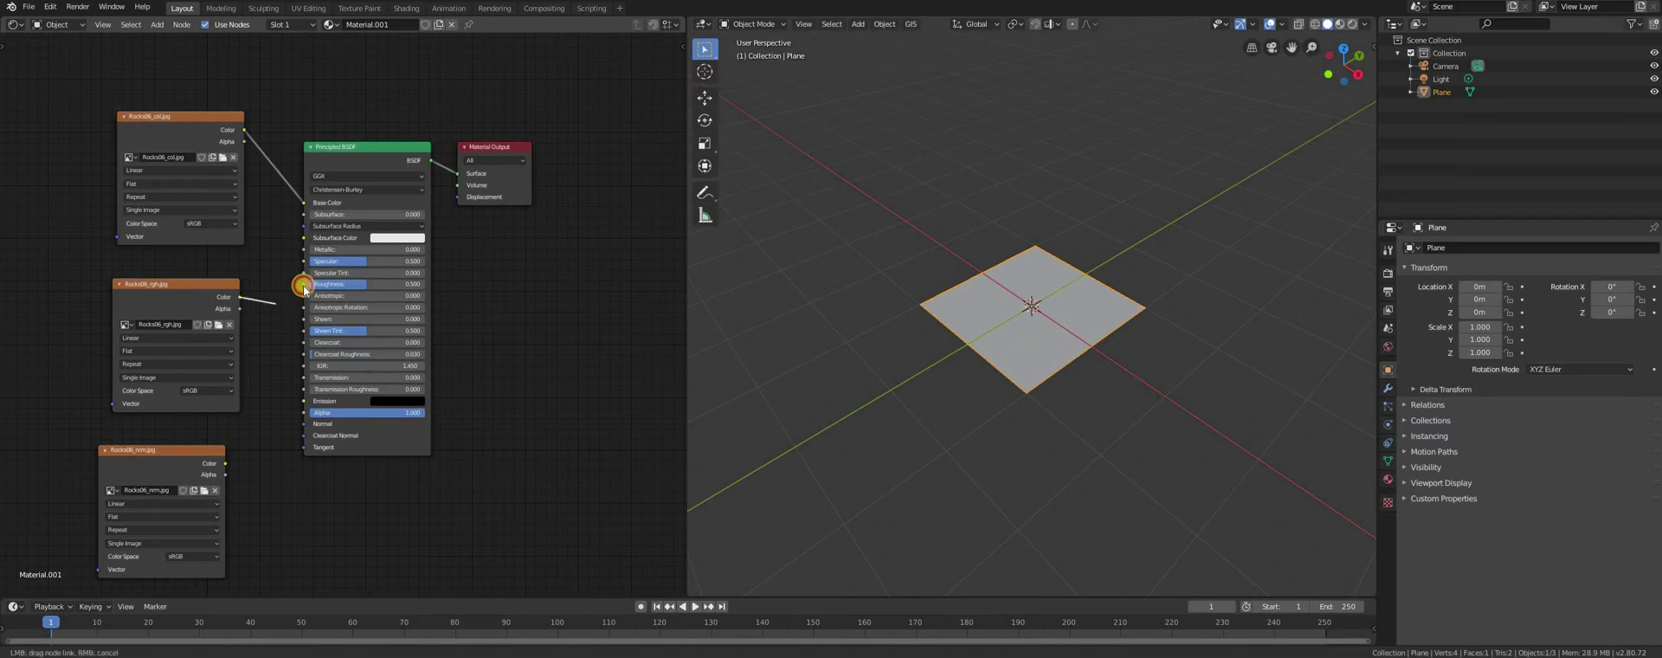
pyautogui.moveTo(121, 448); pyautogui.dragTo(100, 445)
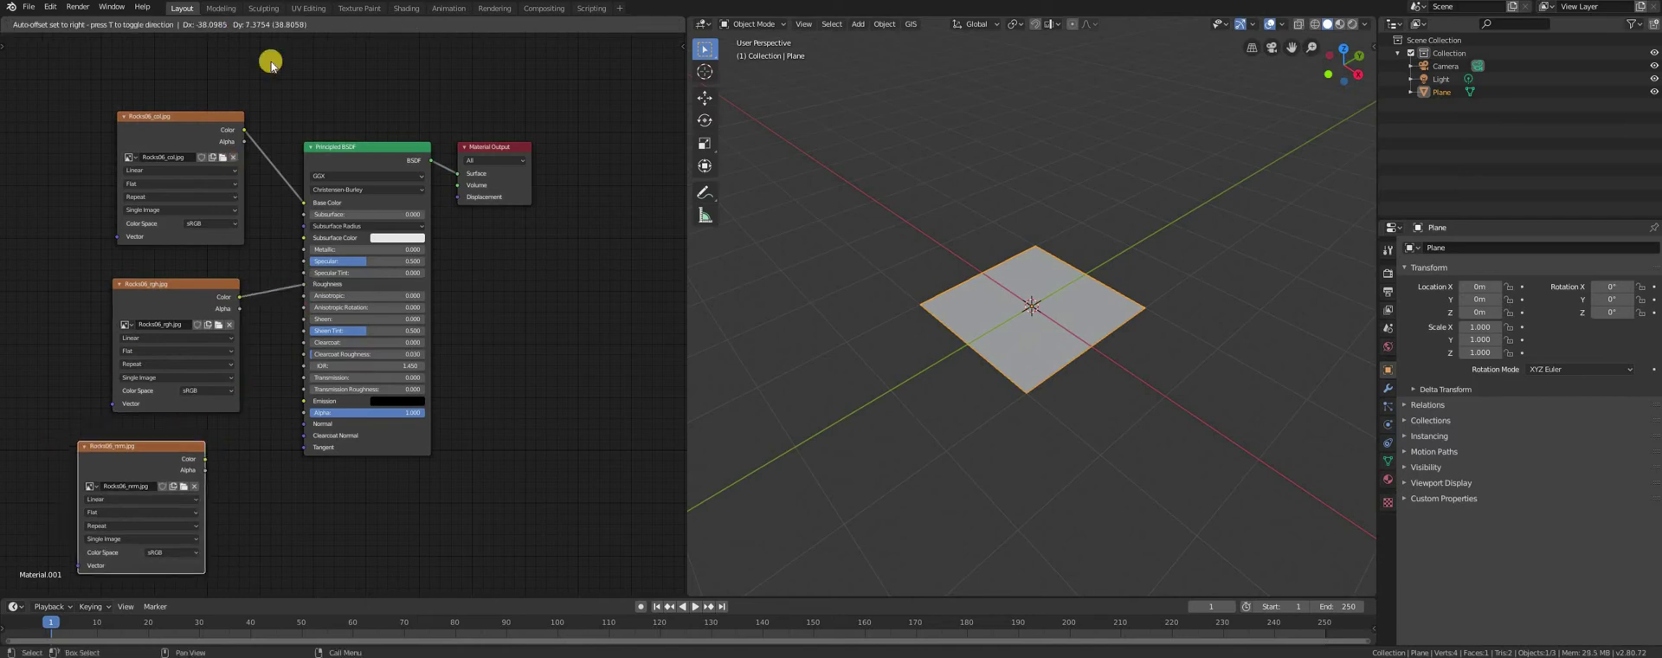
pyautogui.moveTo(270, 62); pyautogui.dragTo(56, 31)
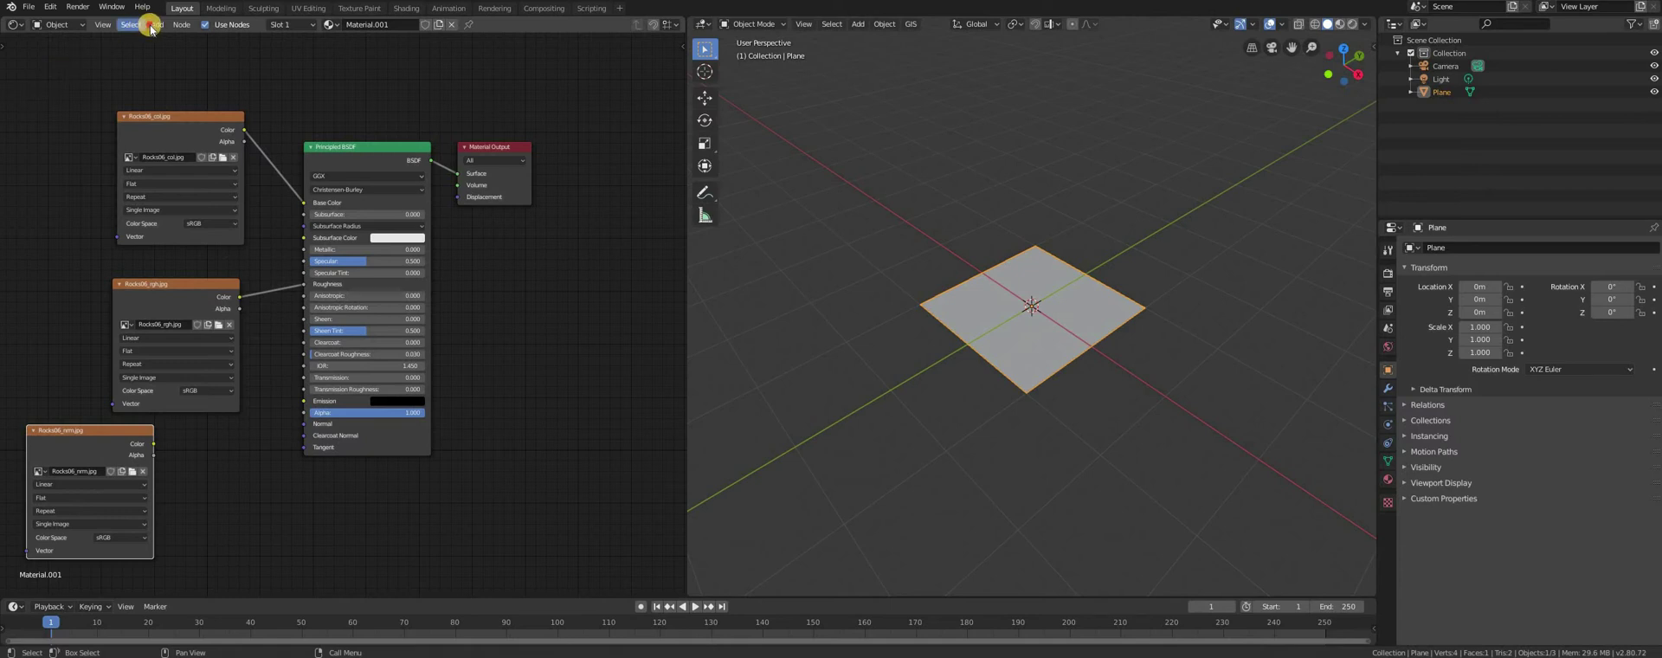
# Route Rocks06_nrm through a new Normal Map node into the BSDF Normal input.
pyautogui.click(156, 24)
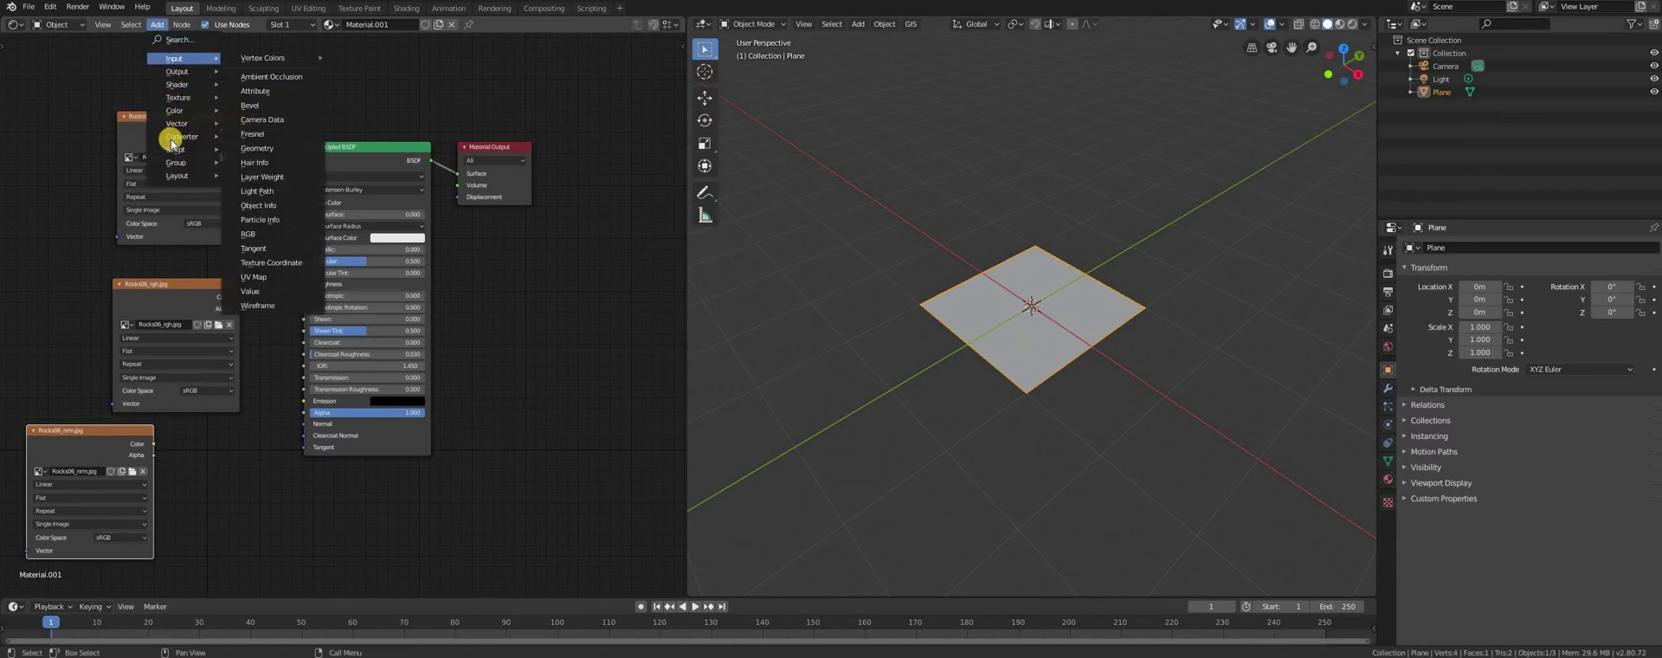
pyautogui.moveTo(182, 123)
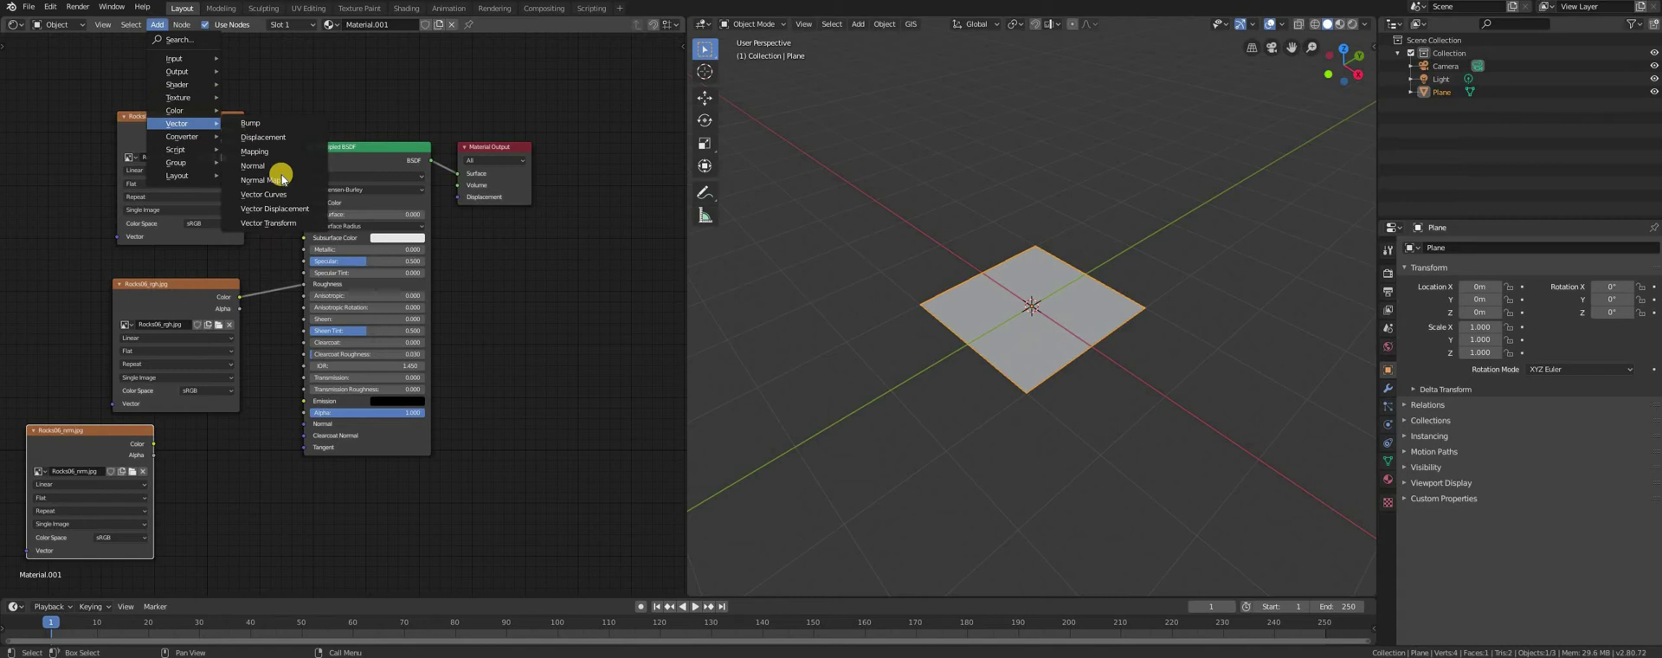
pyautogui.click(261, 181)
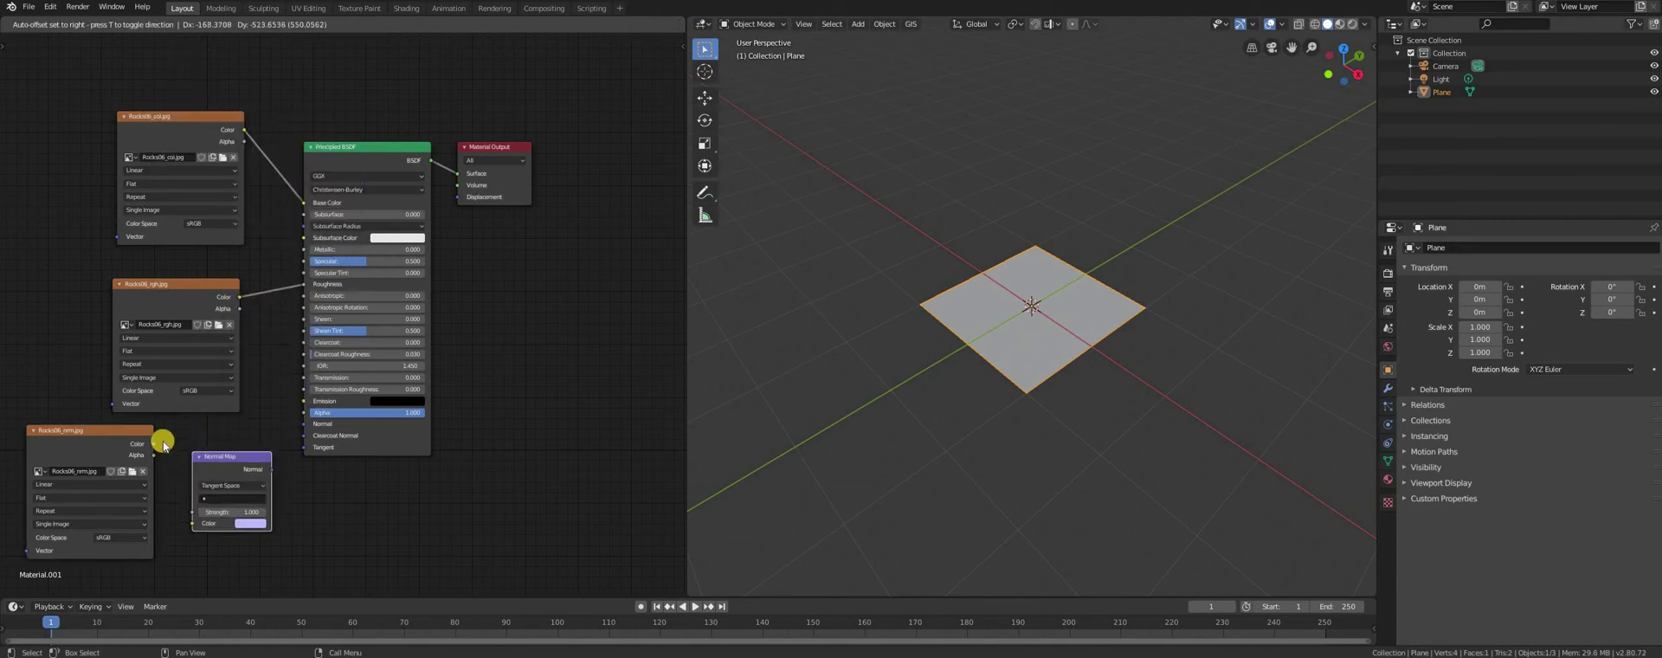
pyautogui.click(158, 439)
pyautogui.moveTo(154, 443); pyautogui.dragTo(191, 499)
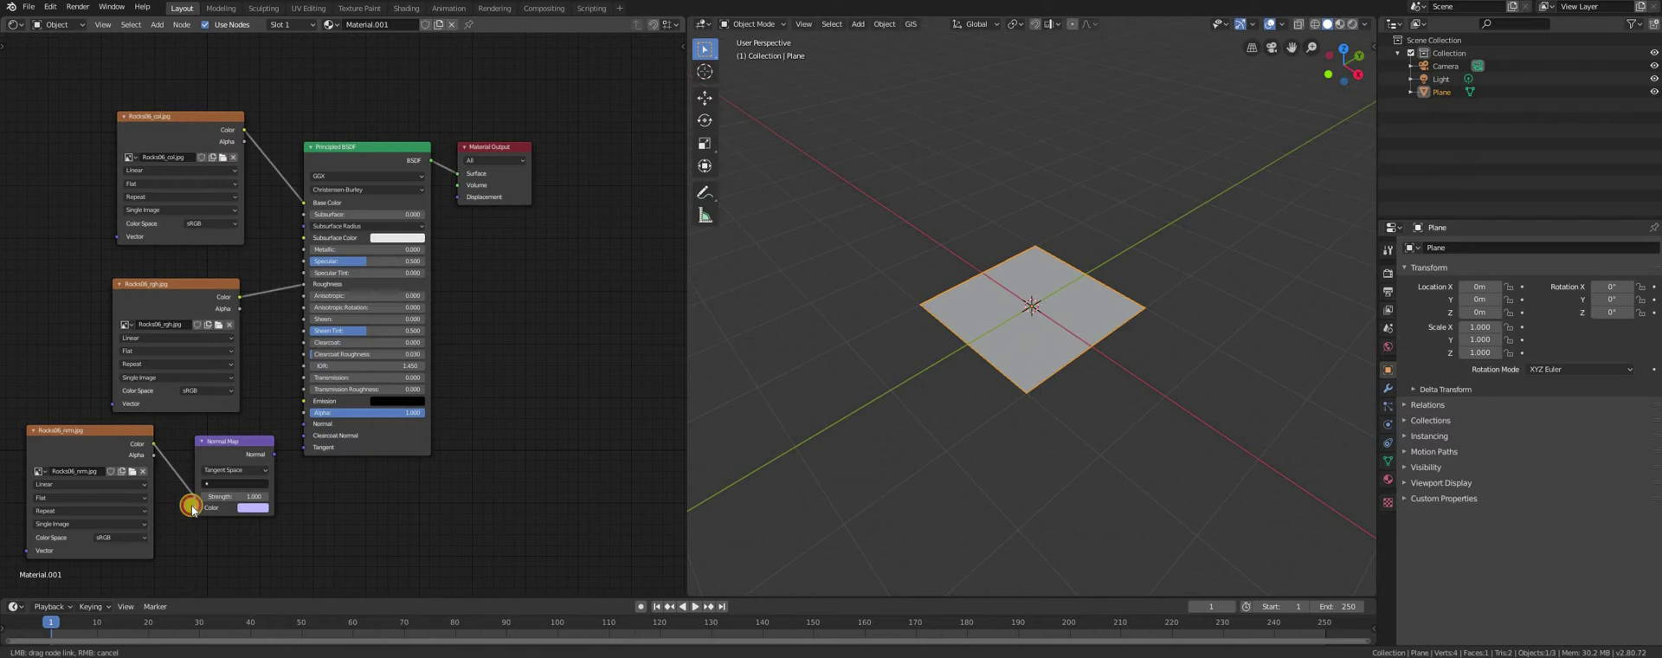
pyautogui.moveTo(191, 508); pyautogui.dragTo(194, 508)
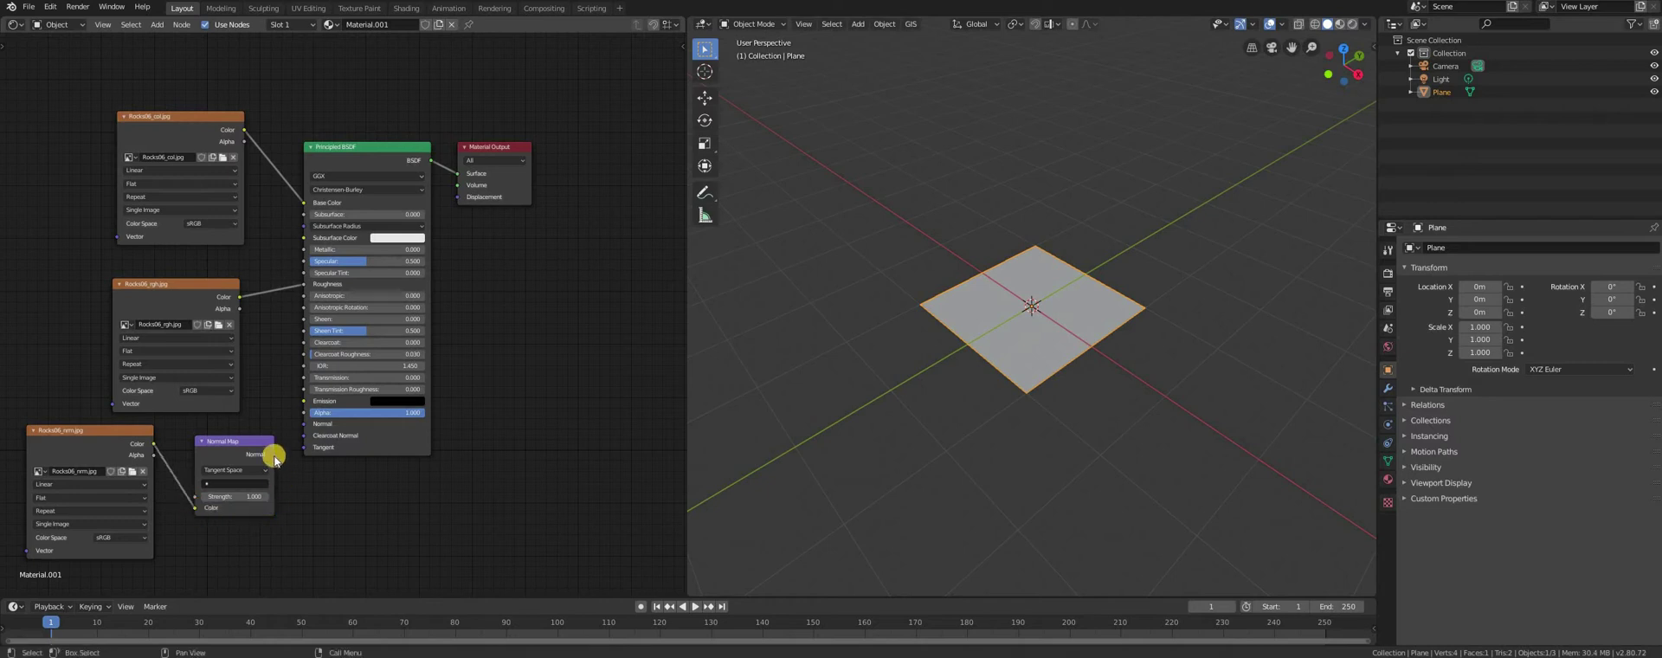
pyautogui.moveTo(274, 443)
pyautogui.mouseDown()
pyautogui.moveTo(283, 419)
pyautogui.moveTo(303, 424)
pyautogui.mouseUp()
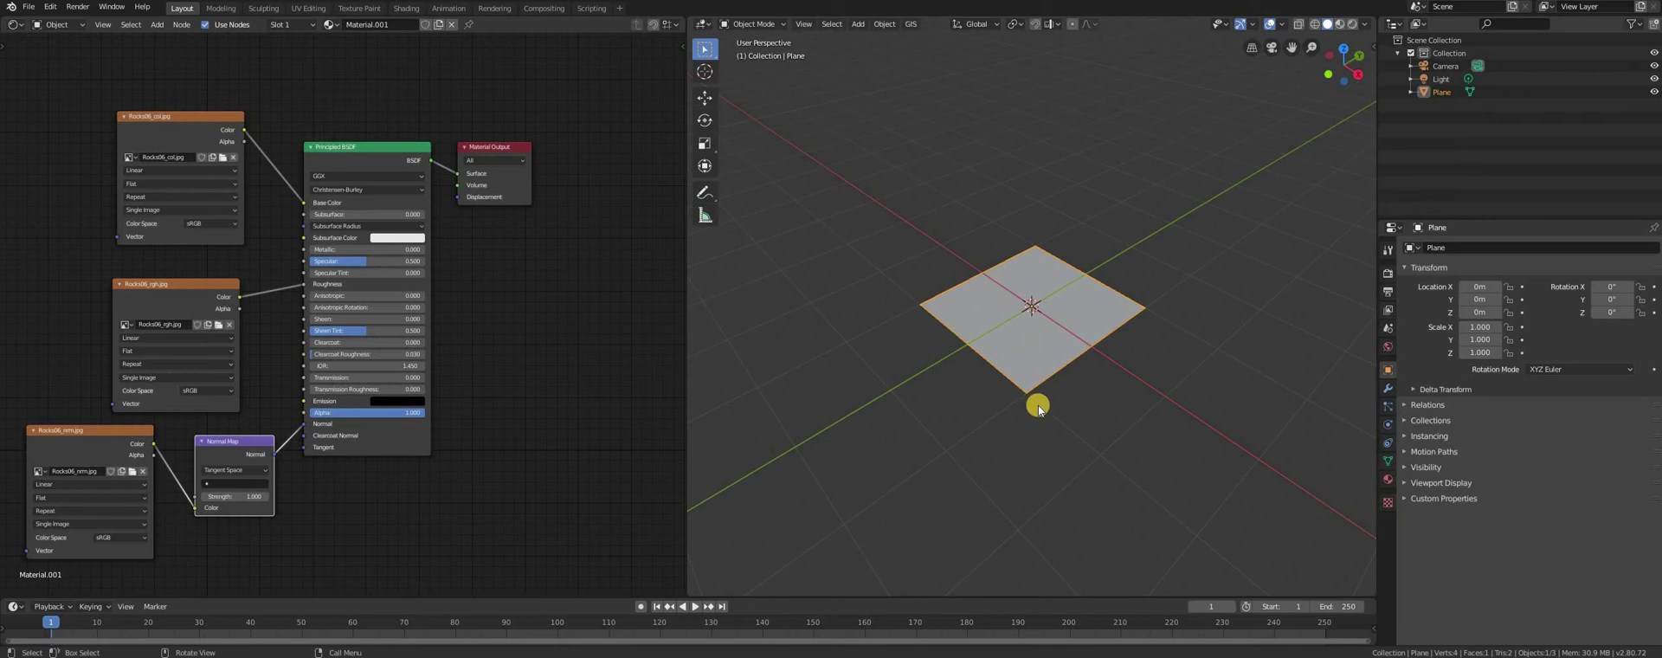
# View the rock-textured plane in material preview, then rendered viewport shading.
pyautogui.moveTo(1039, 399); pyautogui.dragTo(1192, 371, button='middle')
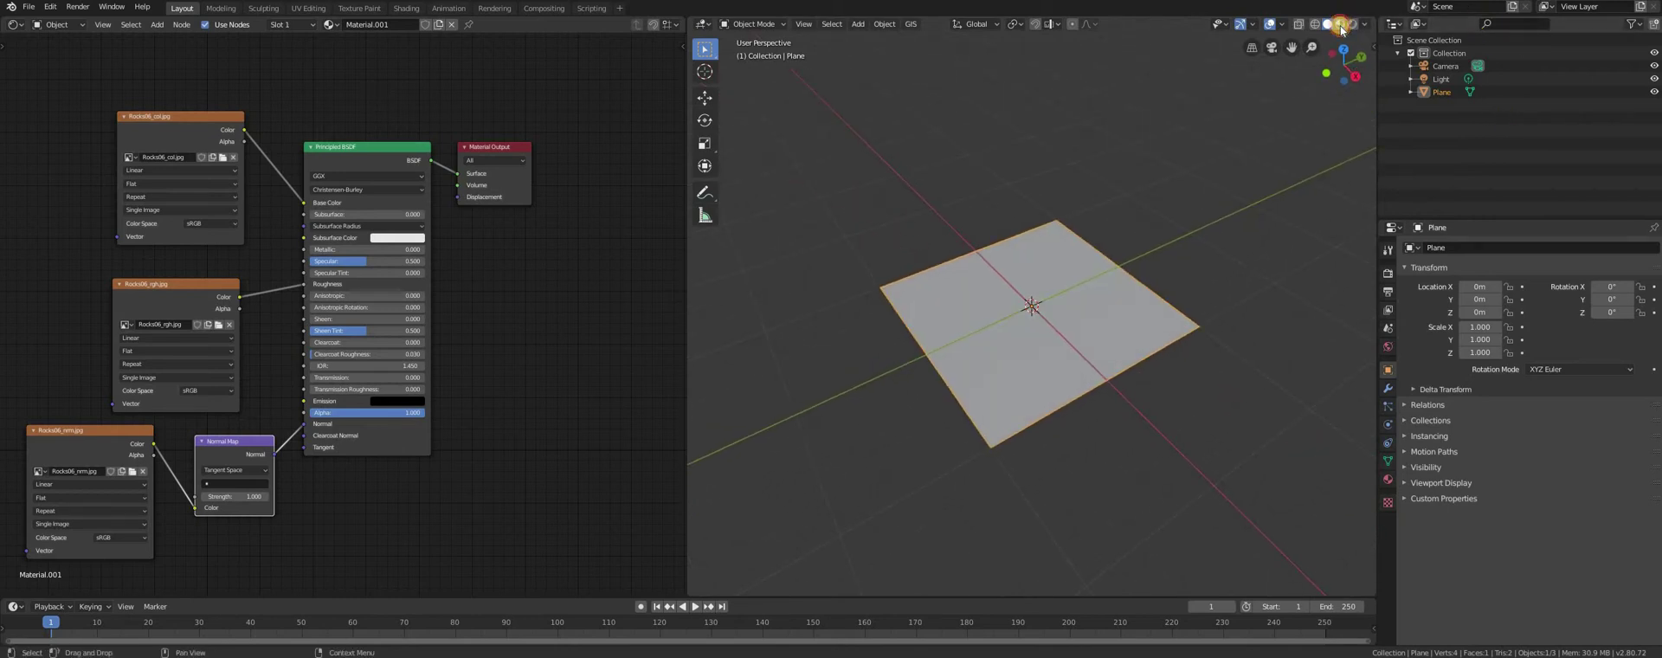
pyautogui.click(1341, 27)
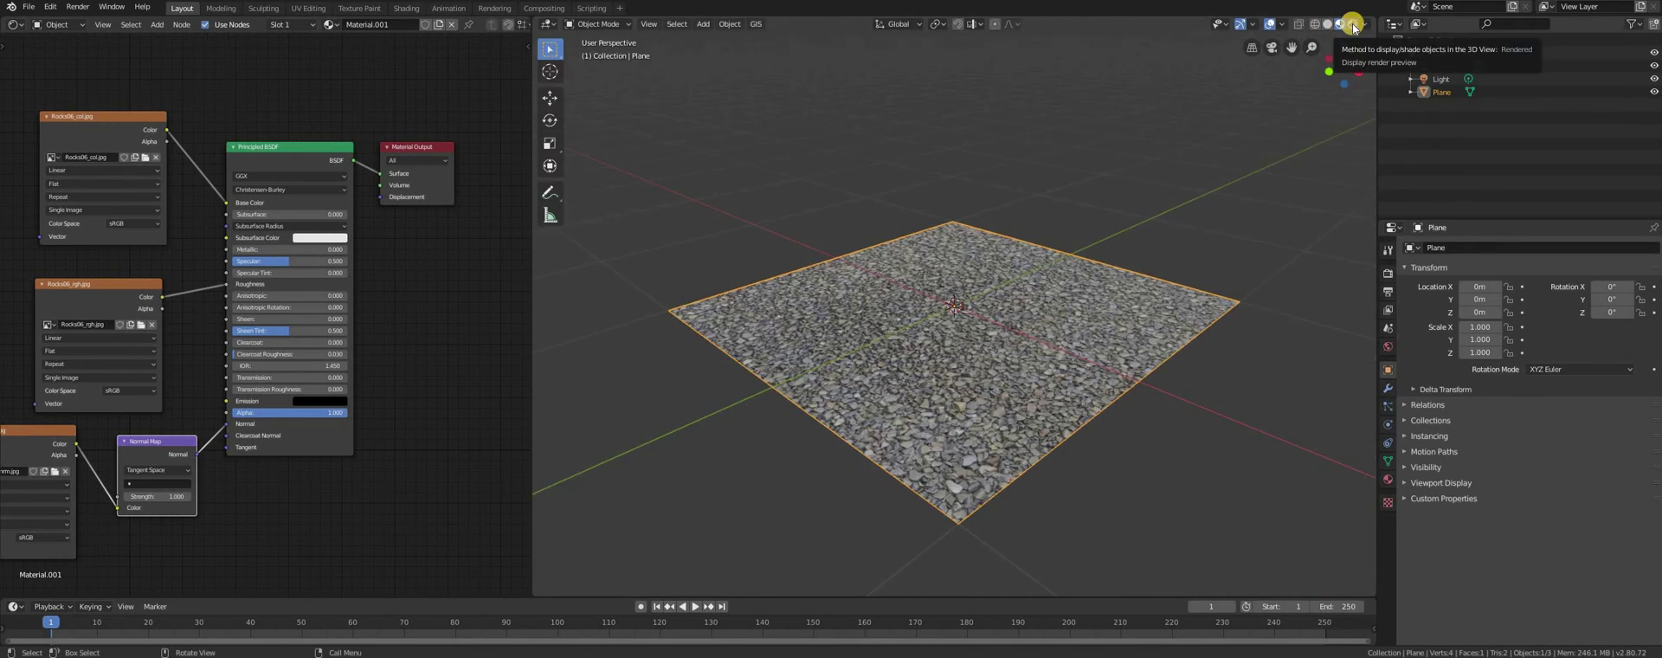
pyautogui.click(1354, 28)
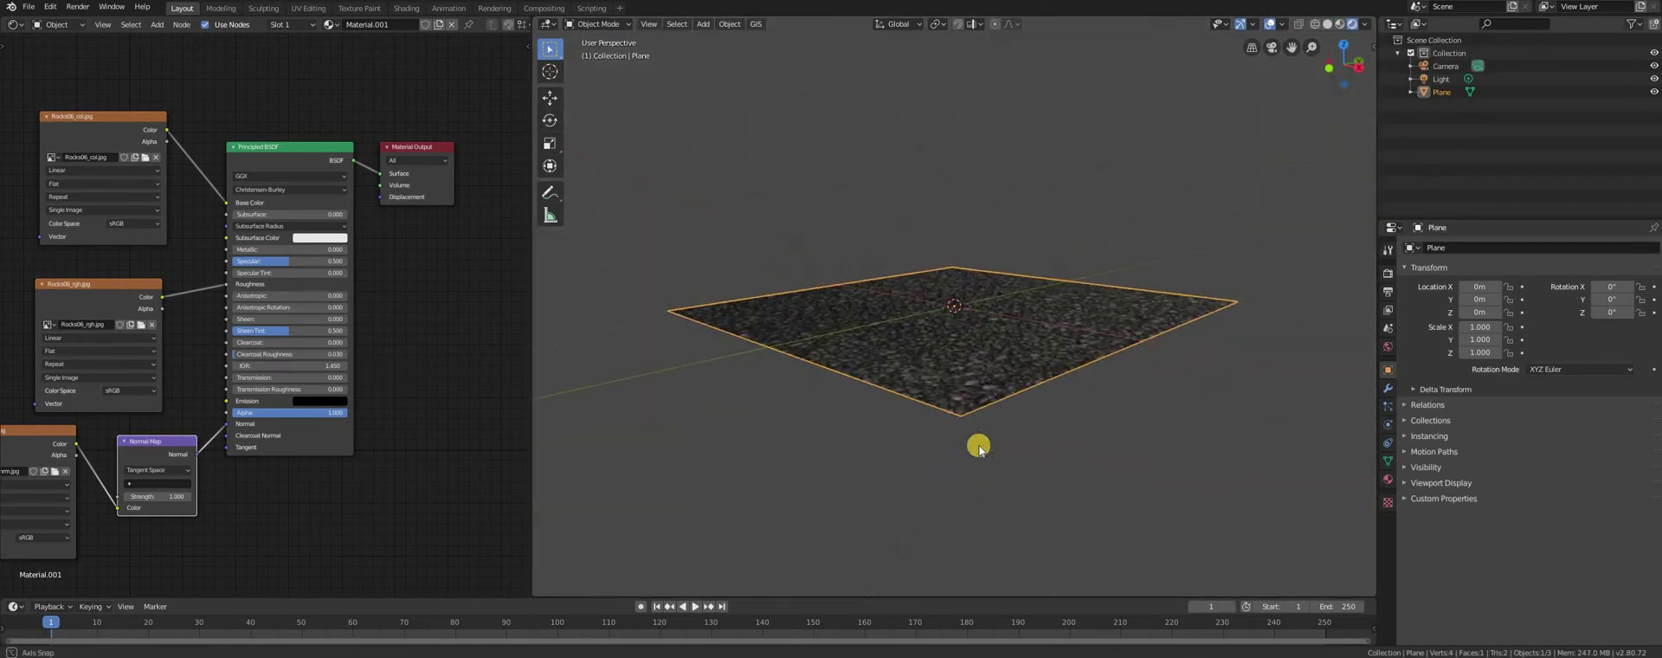
pyautogui.scroll(1, 976, 442)
pyautogui.scroll(3, 977, 442)
pyautogui.scroll(2, 977, 401)
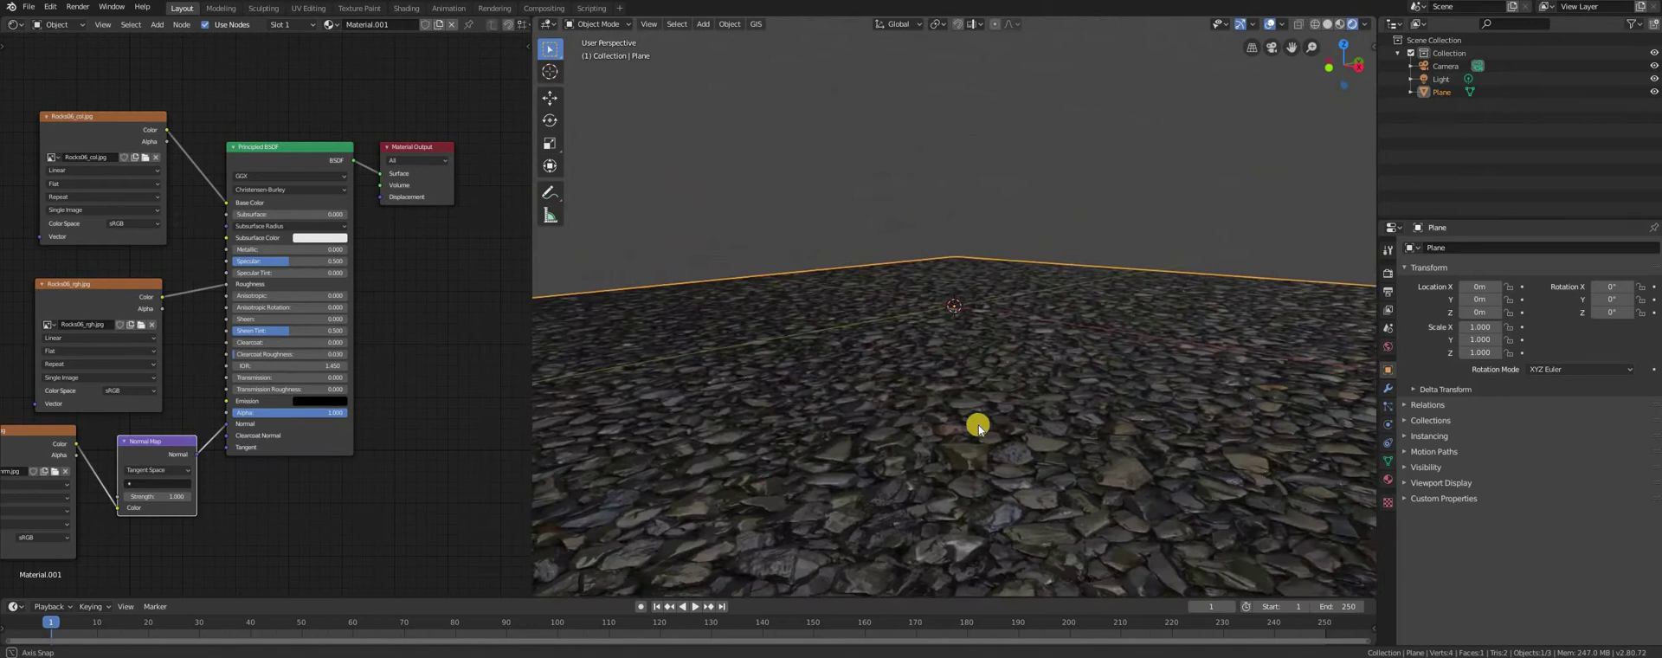
pyautogui.scroll(-4, 978, 424)
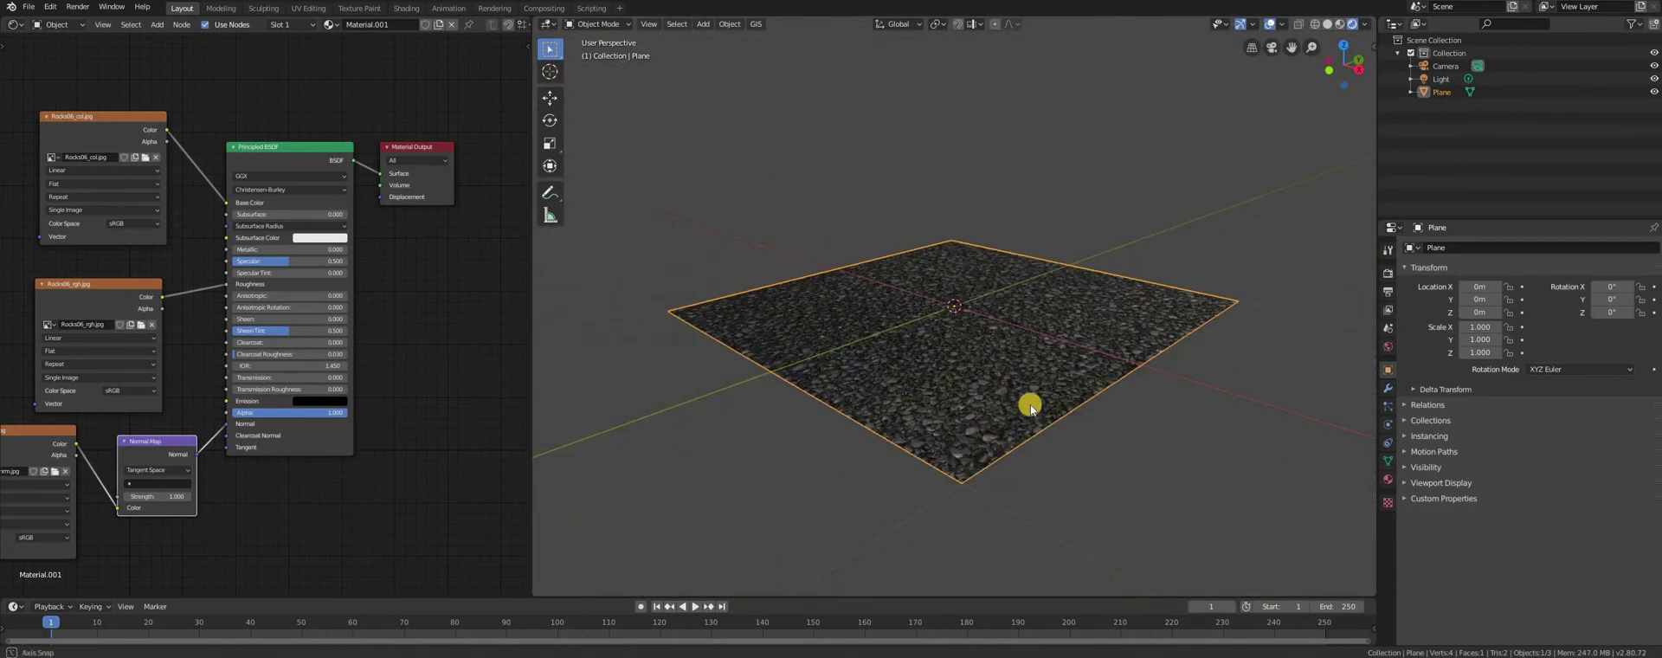
pyautogui.moveTo(1028, 401); pyautogui.dragTo(1158, 397, button='middle')
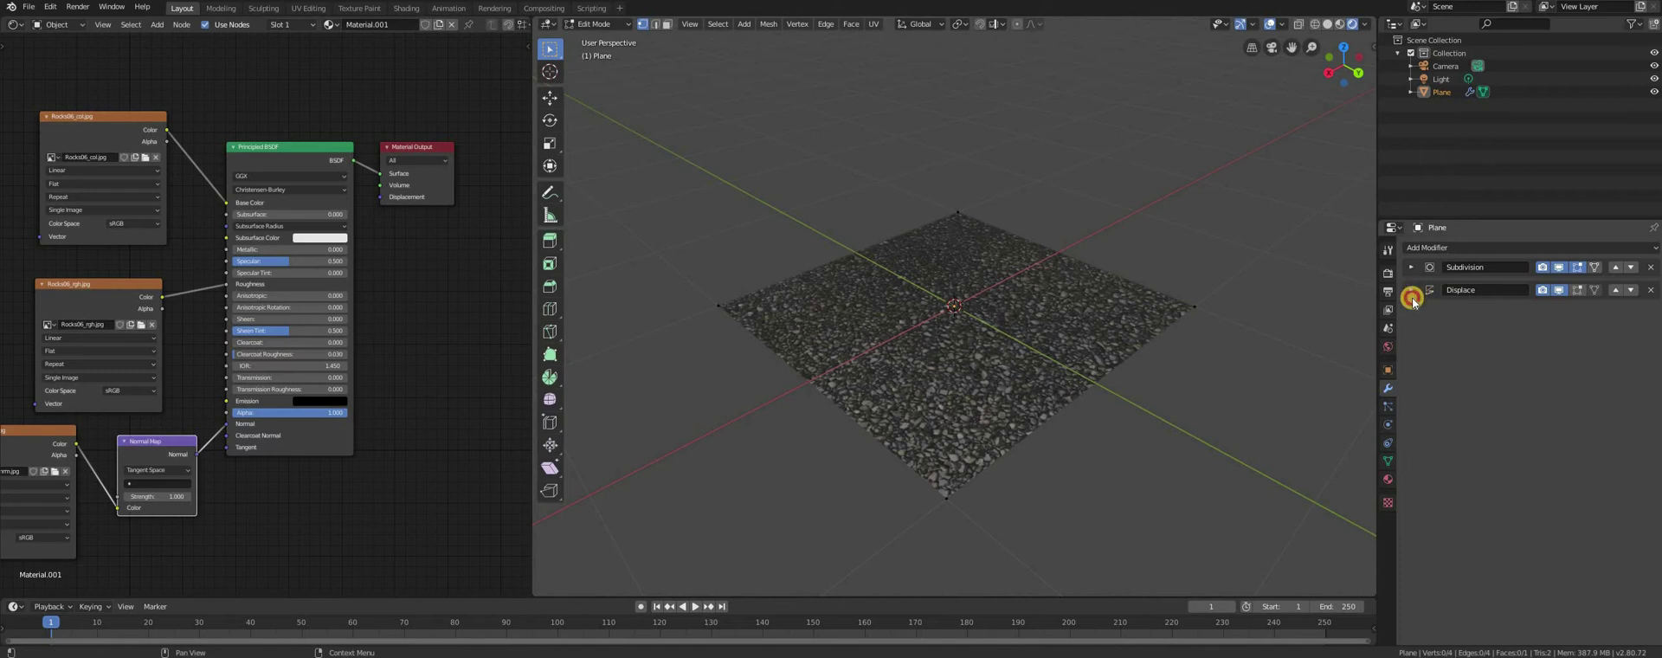
# Set the Displace modifier Strength to 6.100 and expand the Subdivision modifier panel.
pyautogui.click(1412, 296)
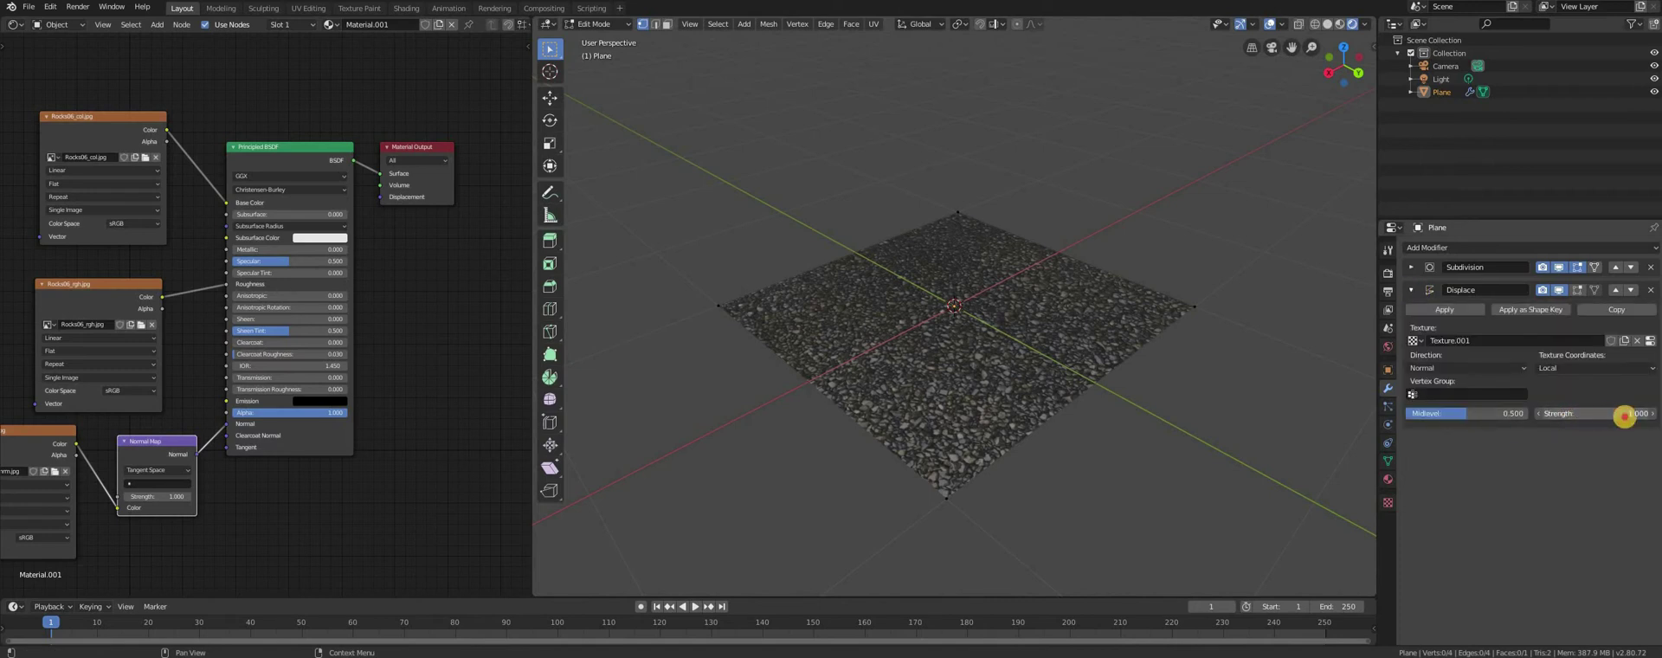
pyautogui.moveTo(1614, 416); pyautogui.dragTo(1649, 416)
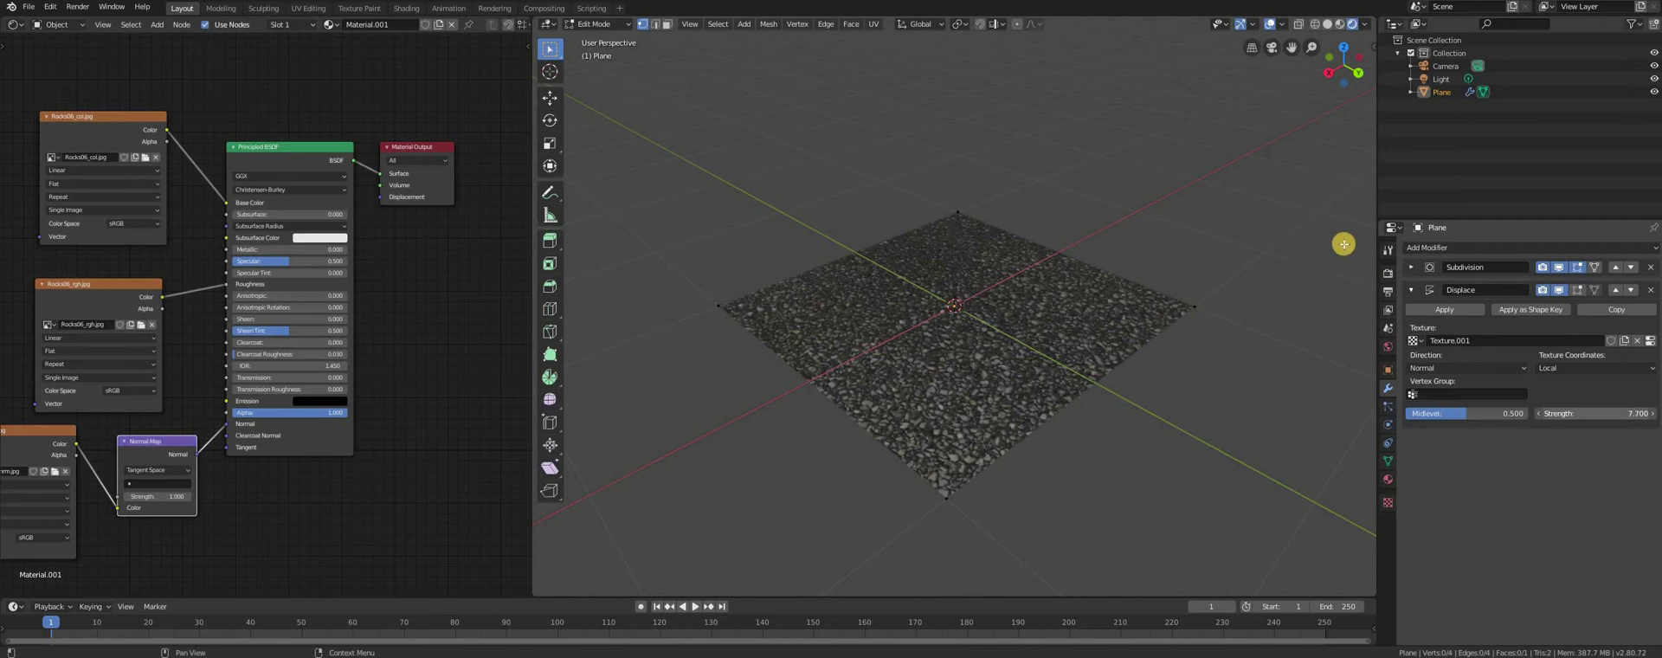
pyautogui.click(1411, 267)
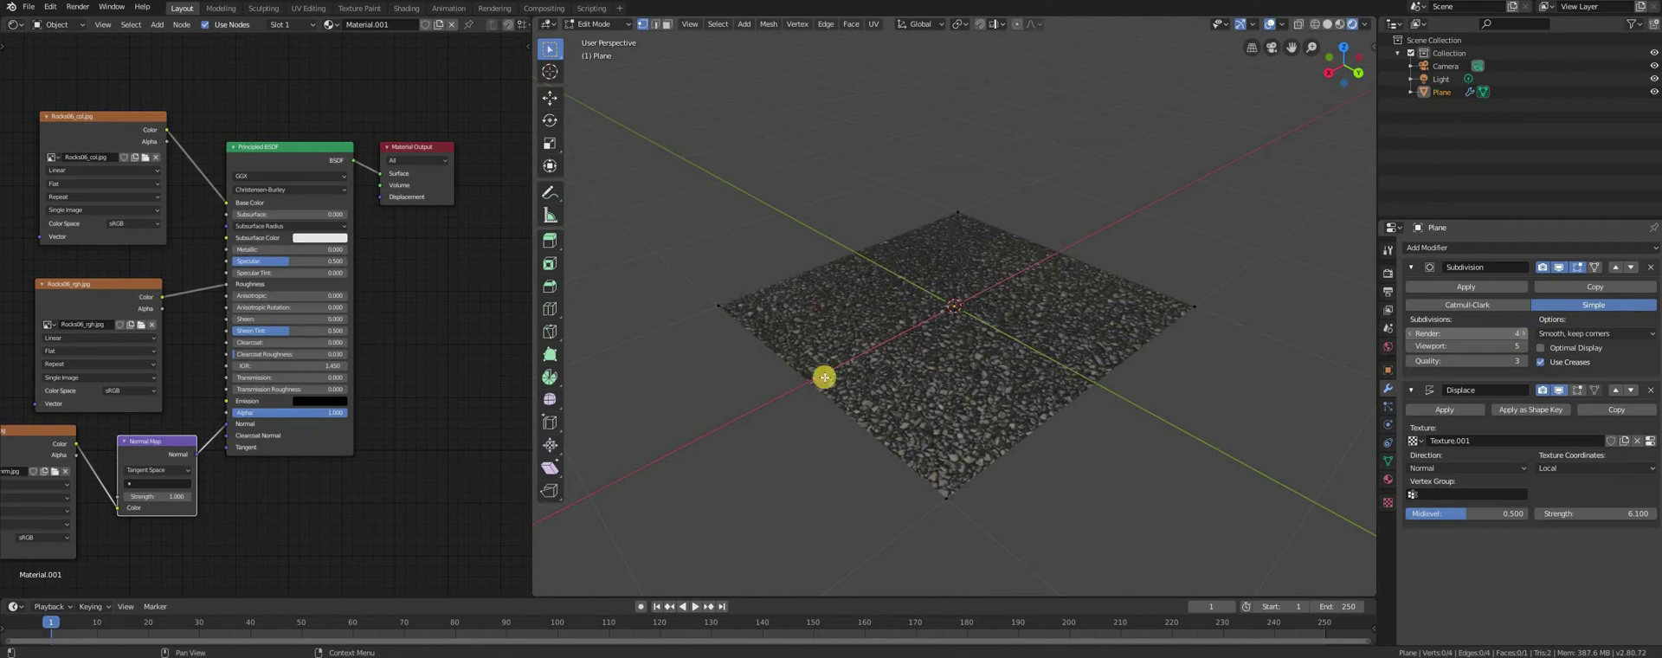
pyautogui.moveTo(906, 311)
pyautogui.mouseDown(button='middle')
pyautogui.moveTo(927, 431)
pyautogui.moveTo(950, 387)
pyautogui.moveTo(944, 331)
pyautogui.moveTo(920, 430)
pyautogui.mouseUp(button='middle')
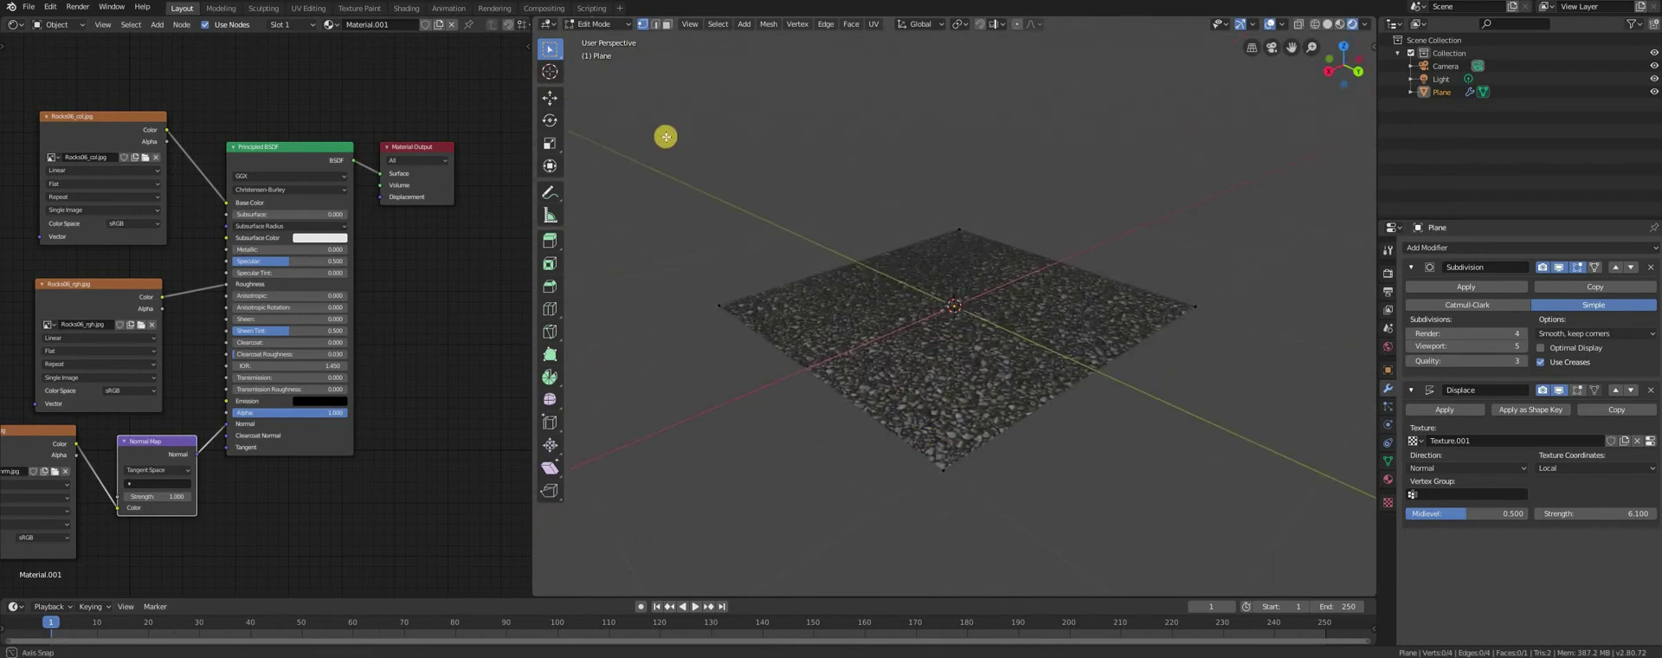
# Return to Object Mode and drop Displace Strength to 0.3 for a low rocky surface.
pyautogui.click(597, 24)
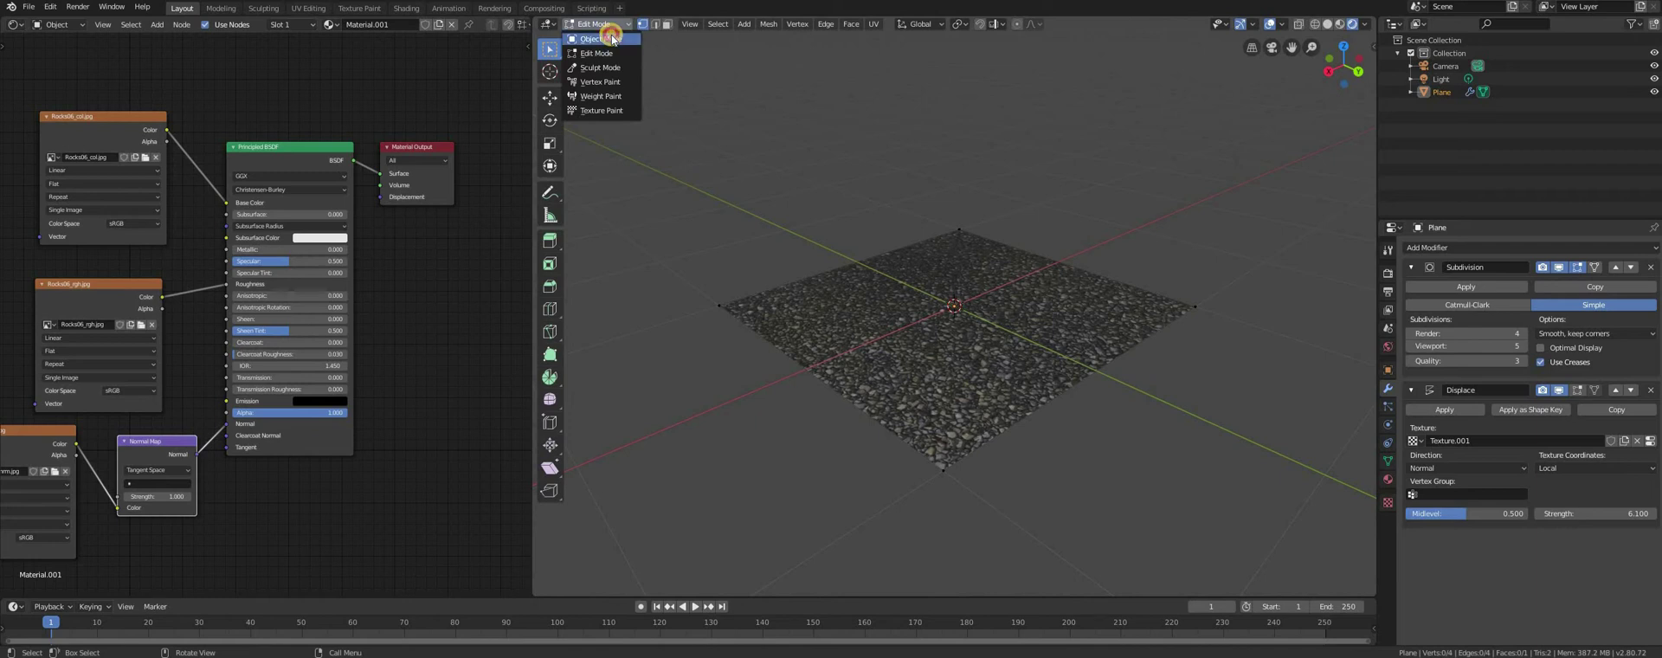
pyautogui.click(612, 39)
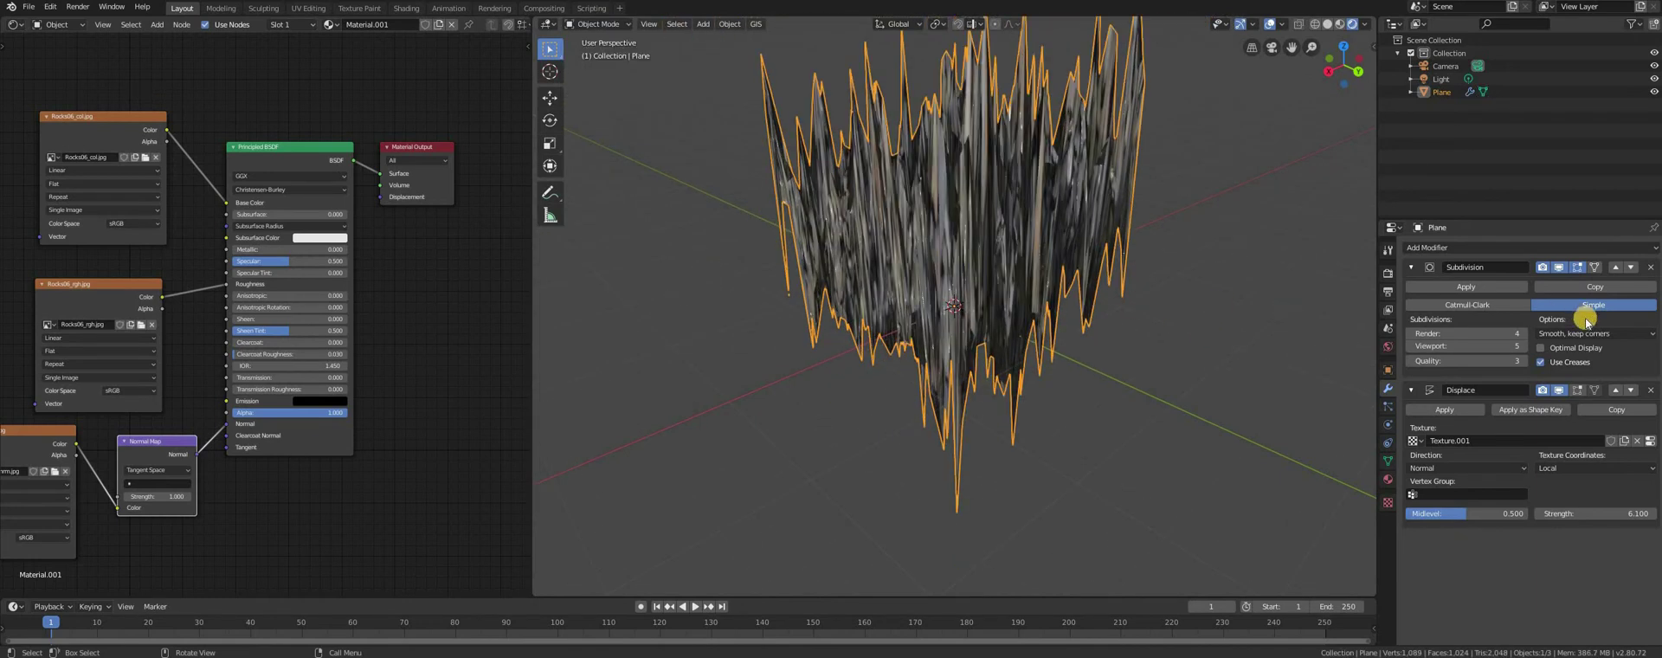
pyautogui.click(1582, 514)
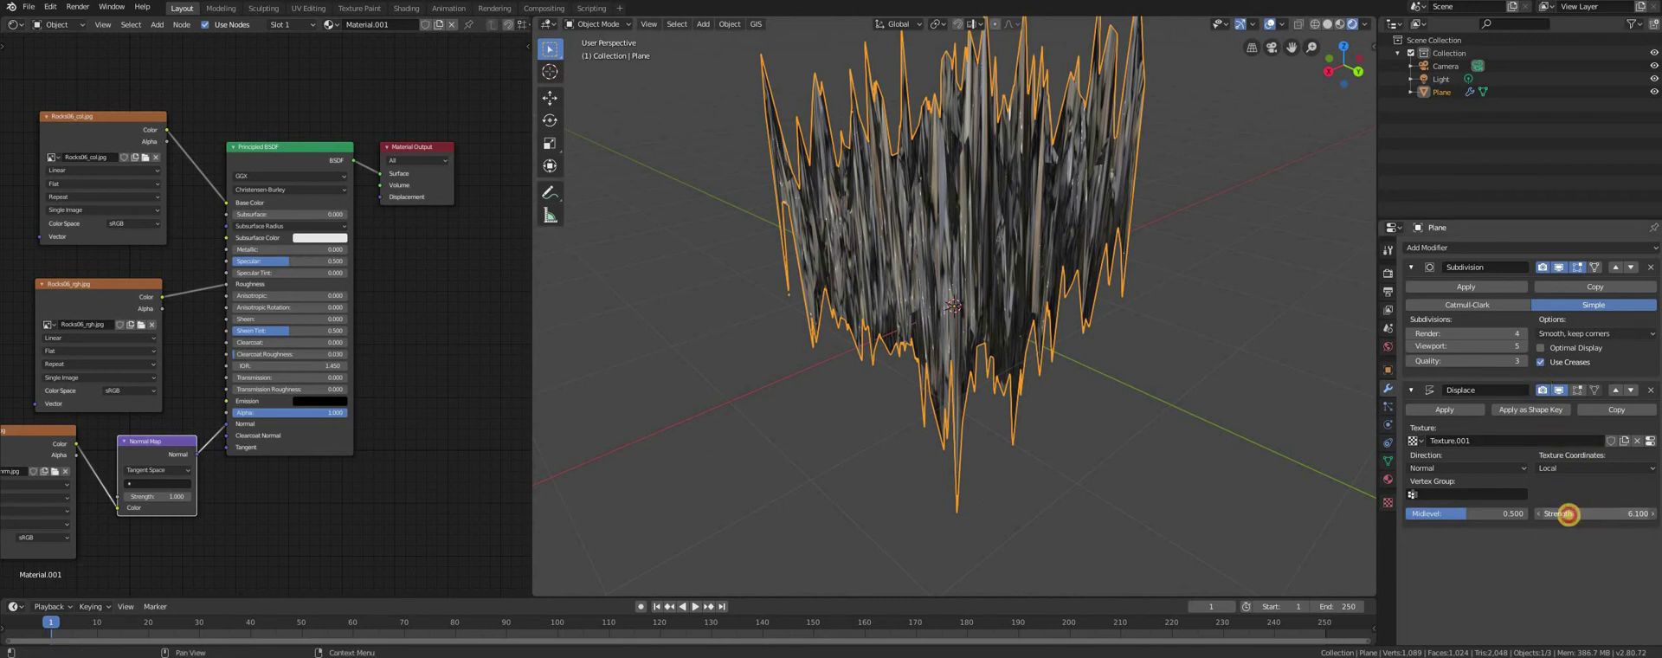
pyautogui.moveTo(1552, 516); pyautogui.dragTo(1537, 520)
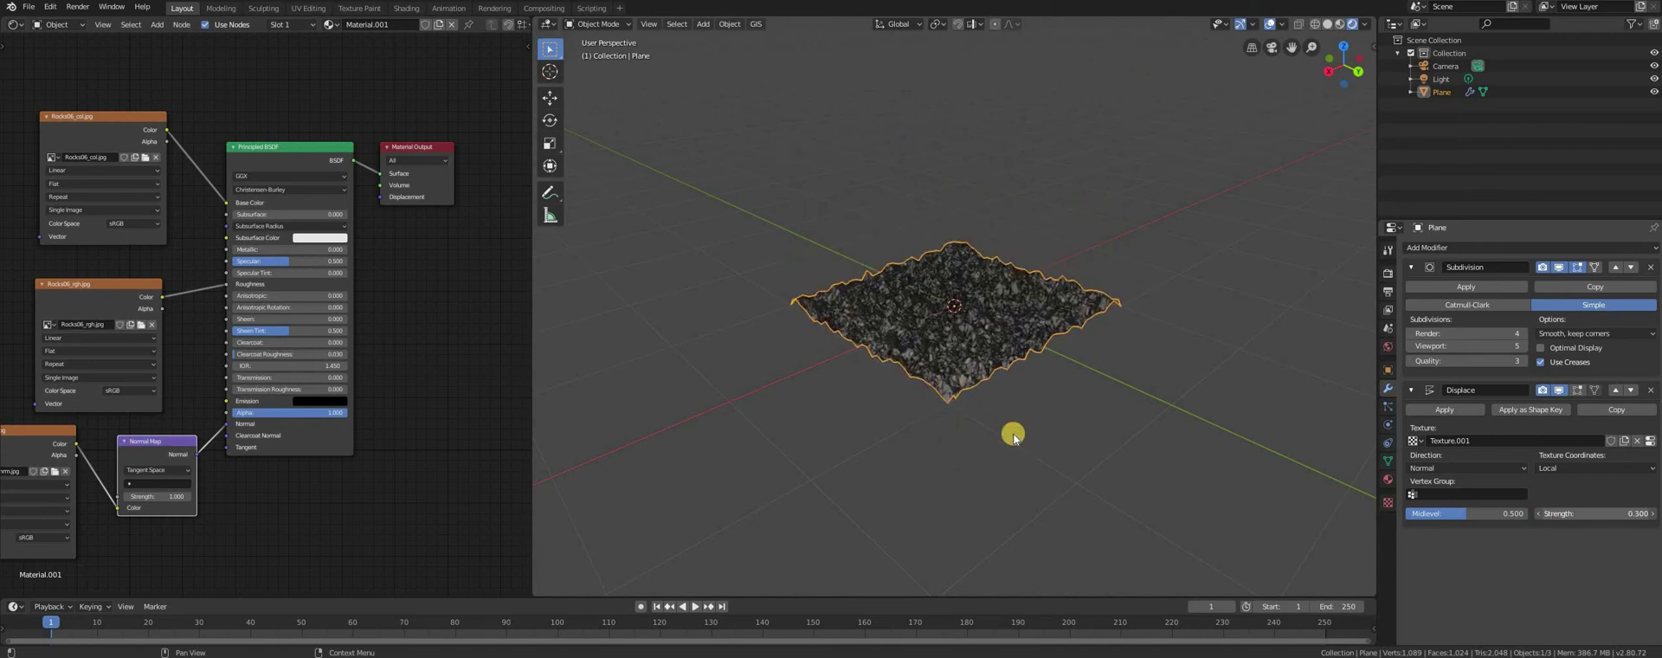
pyautogui.scroll(4, 1010, 463)
pyautogui.scroll(2, 1010, 463)
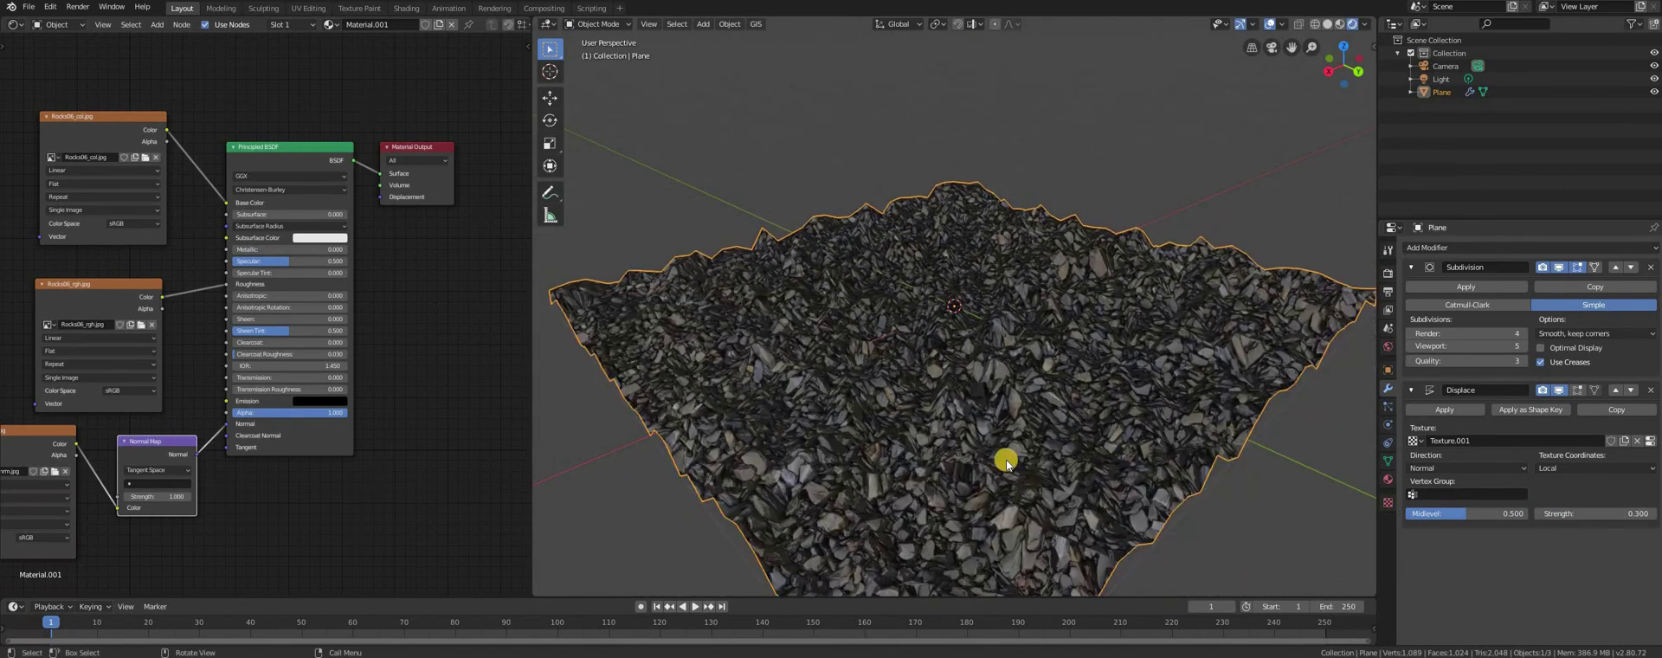
pyautogui.moveTo(1006, 441)
pyautogui.mouseDown(button='middle')
pyautogui.moveTo(1047, 467)
pyautogui.moveTo(1013, 499)
pyautogui.moveTo(1367, 462)
pyautogui.mouseUp(button='middle')
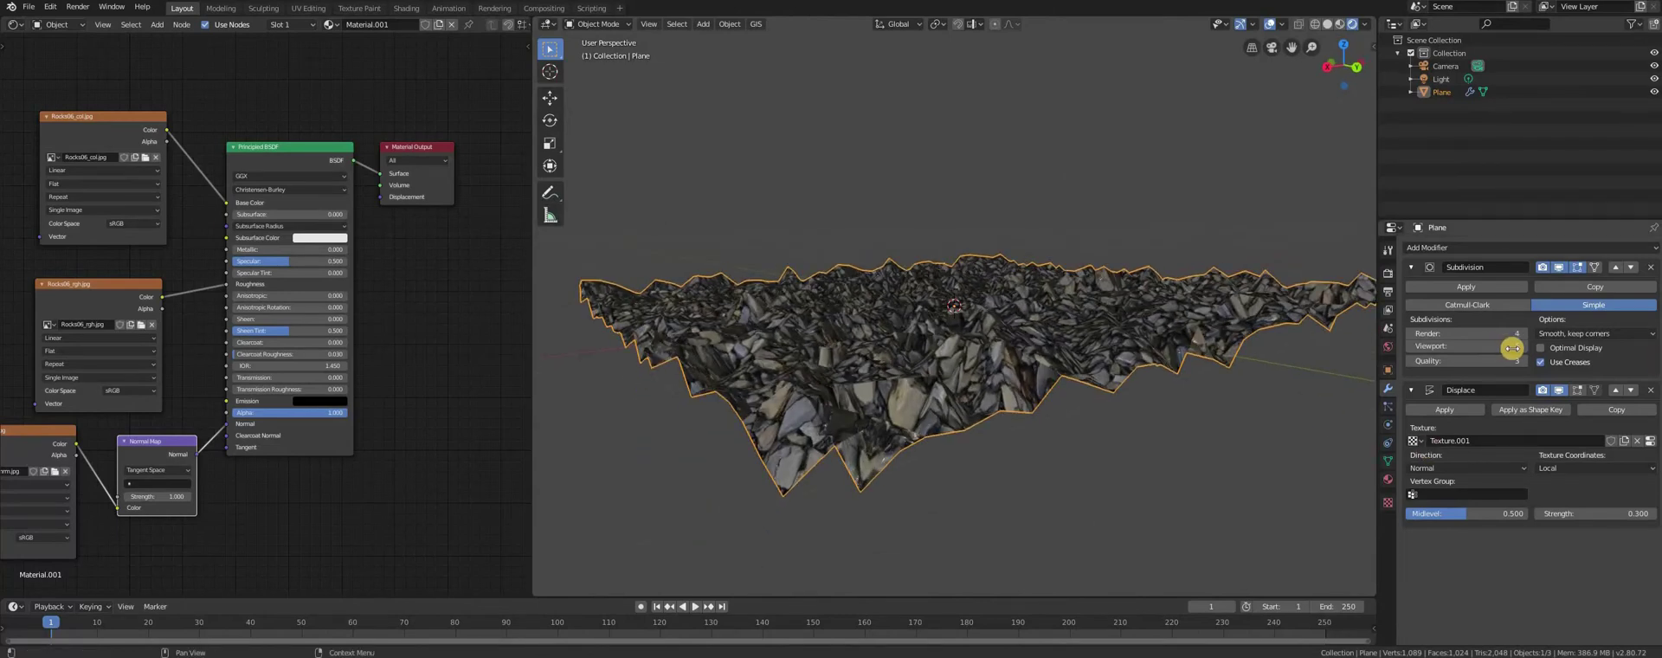
# Set the Subdivision modifier's Viewport levels to 9 with Optimal Display enabled.
pyautogui.click(1526, 350)
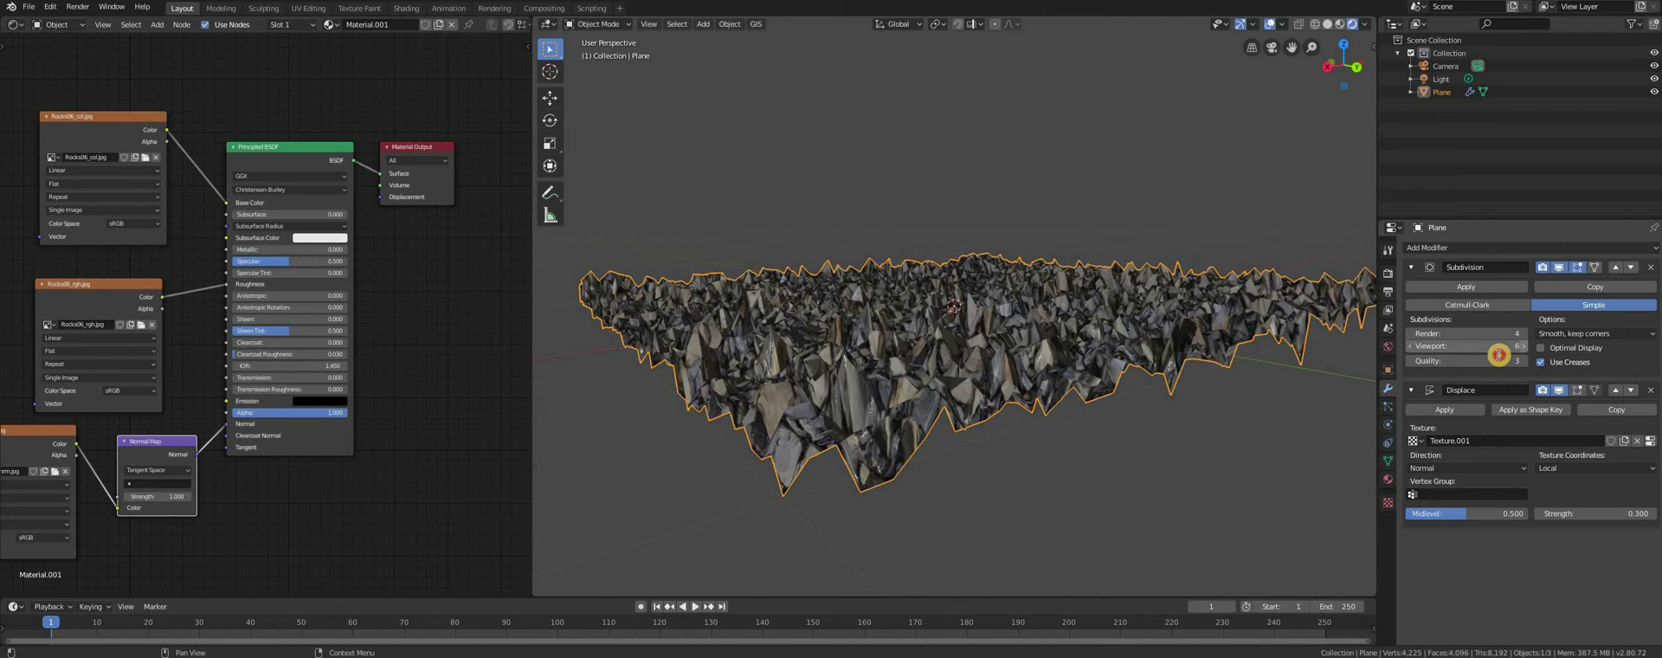
pyautogui.click(1499, 356)
pyautogui.click(1503, 349)
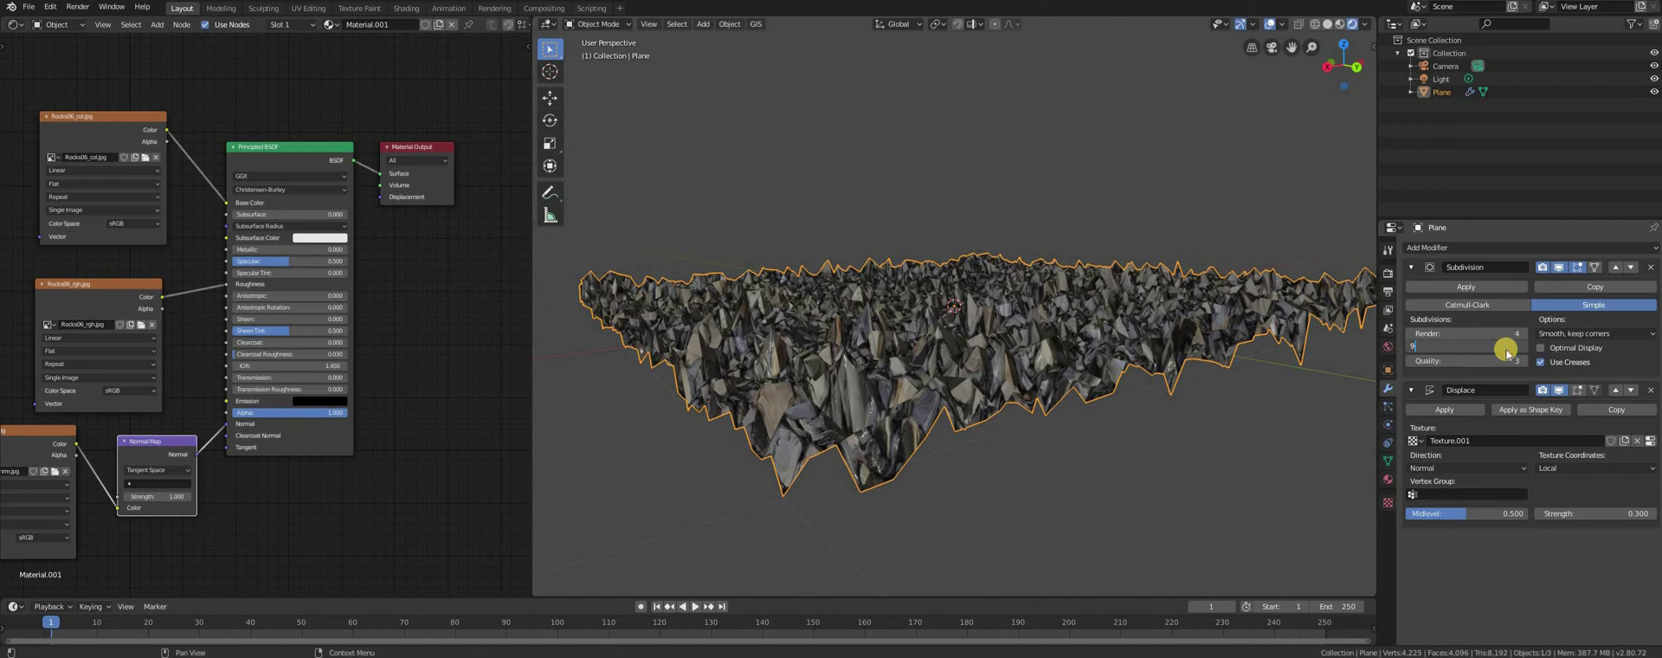
pyautogui.click(1646, 350)
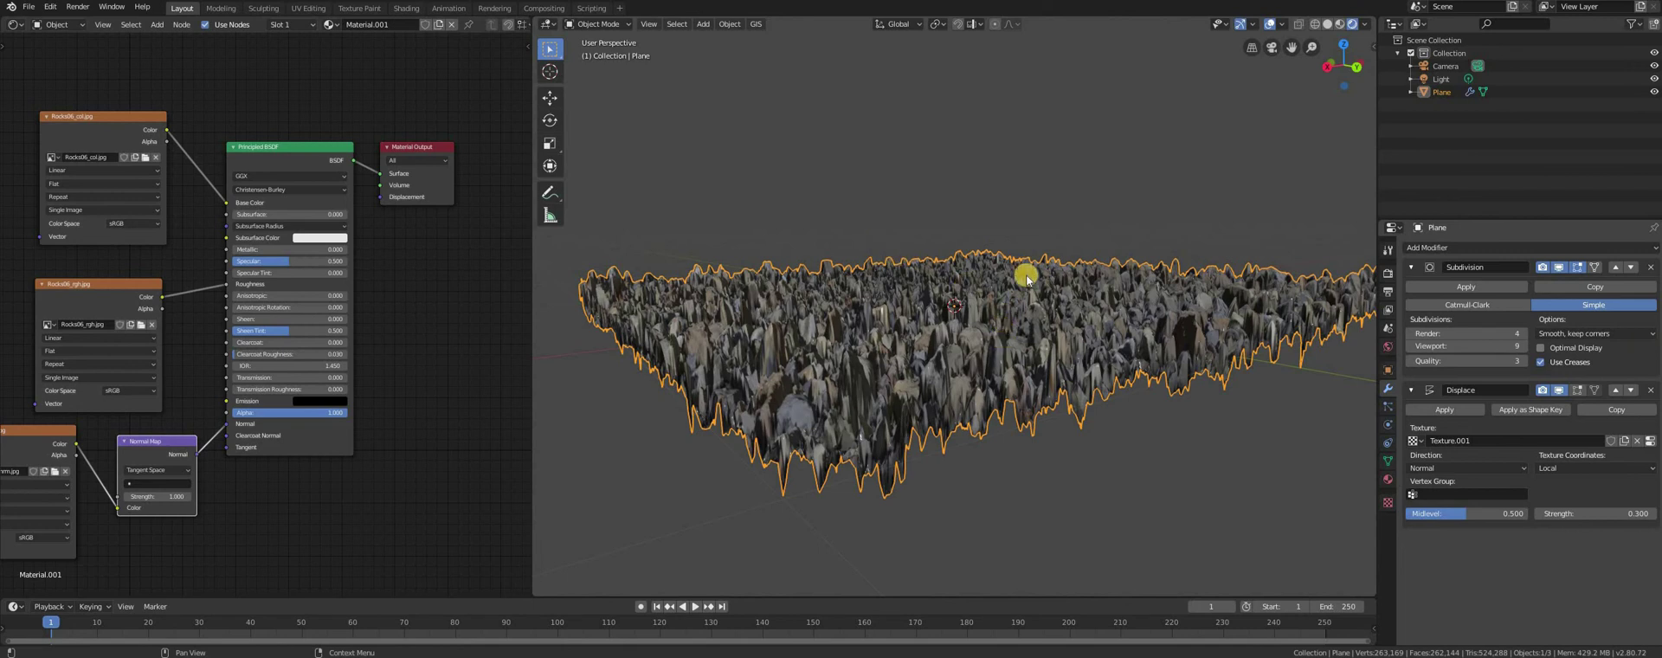
# Orbit and zoom in low over the dense jagged rock terrain.
pyautogui.moveTo(1046, 212)
pyautogui.mouseDown(button='middle')
pyautogui.moveTo(1031, 215)
pyautogui.moveTo(1031, 159)
pyautogui.moveTo(742, 434)
pyautogui.moveTo(871, 448)
pyautogui.mouseUp(button='middle')
pyautogui.scroll(2, 883, 441)
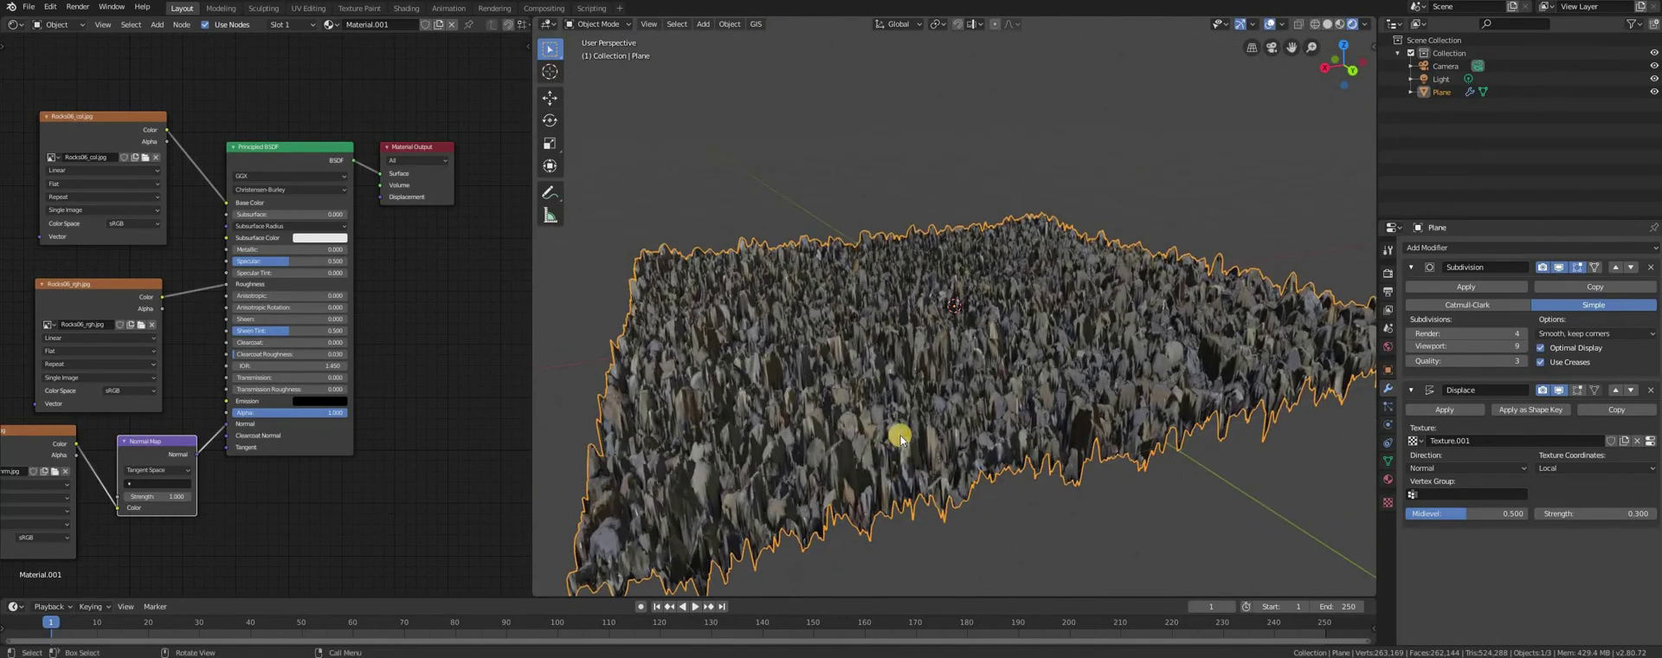
pyautogui.scroll(2, 905, 433)
pyautogui.scroll(2, 905, 456)
pyautogui.scroll(2, 906, 450)
pyautogui.scroll(-3, 904, 446)
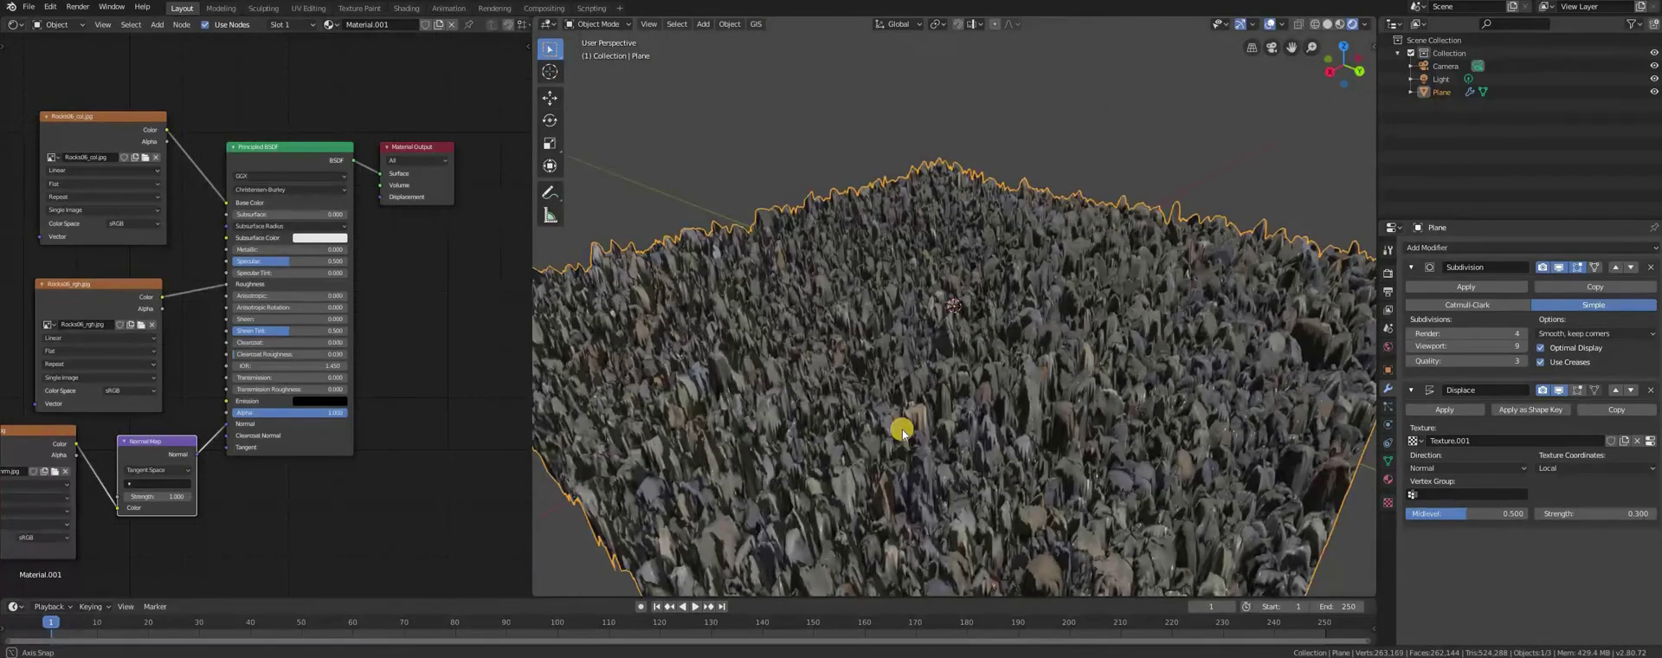
pyautogui.scroll(2, 898, 433)
pyautogui.scroll(2, 866, 434)
pyautogui.moveTo(846, 434)
pyautogui.mouseDown(button='middle')
pyautogui.moveTo(754, 445)
pyautogui.moveTo(853, 445)
pyautogui.moveTo(883, 471)
pyautogui.moveTo(921, 454)
pyautogui.moveTo(905, 413)
pyautogui.moveTo(901, 434)
pyautogui.mouseUp(button='middle')
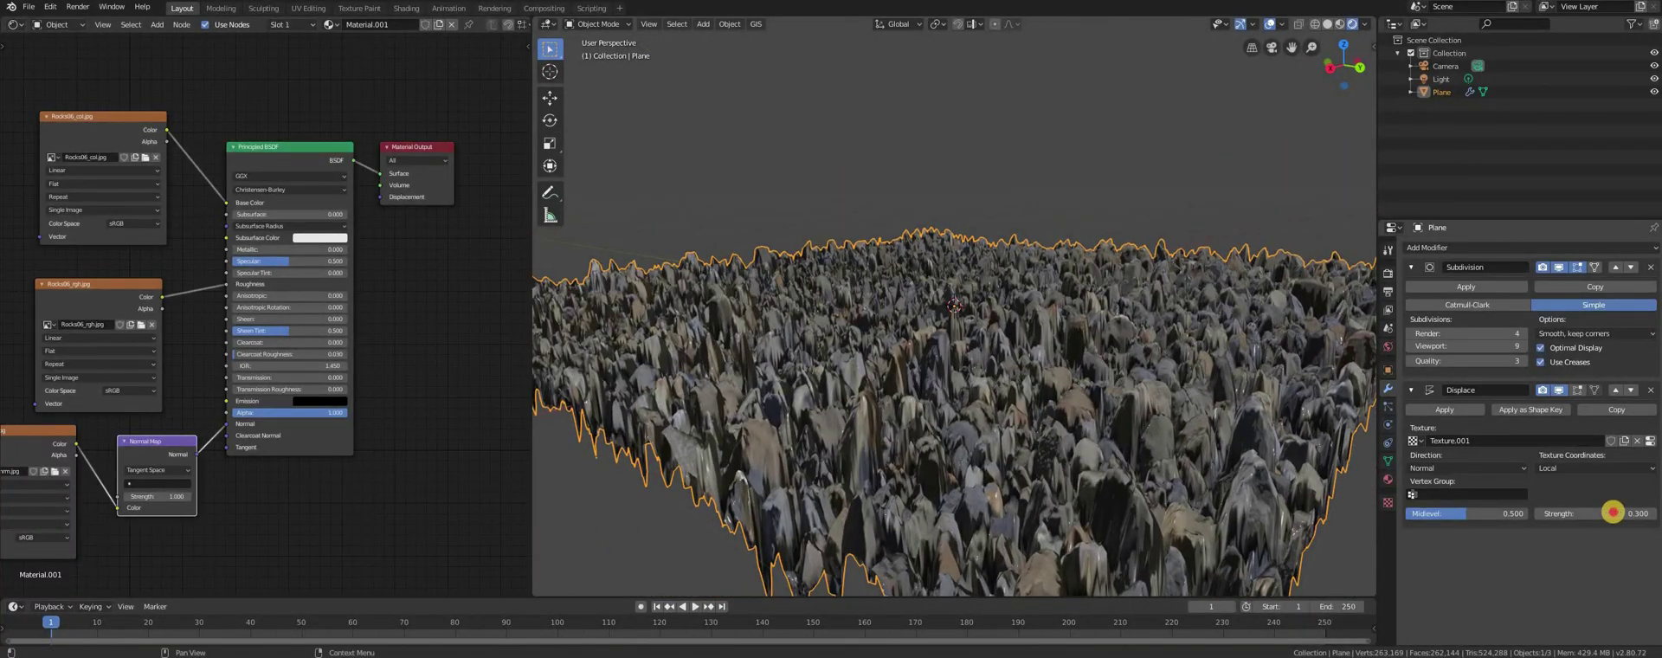
# Try Displace strengths of -2.5 and 0.25, then settle on 0.150 for a flatter rock field.
pyautogui.moveTo(1613, 513)
pyautogui.mouseDown()
pyautogui.moveTo(1598, 517)
pyautogui.moveTo(1616, 514)
pyautogui.mouseUp()
pyautogui.moveTo(1573, 515); pyautogui.dragTo(1565, 514)
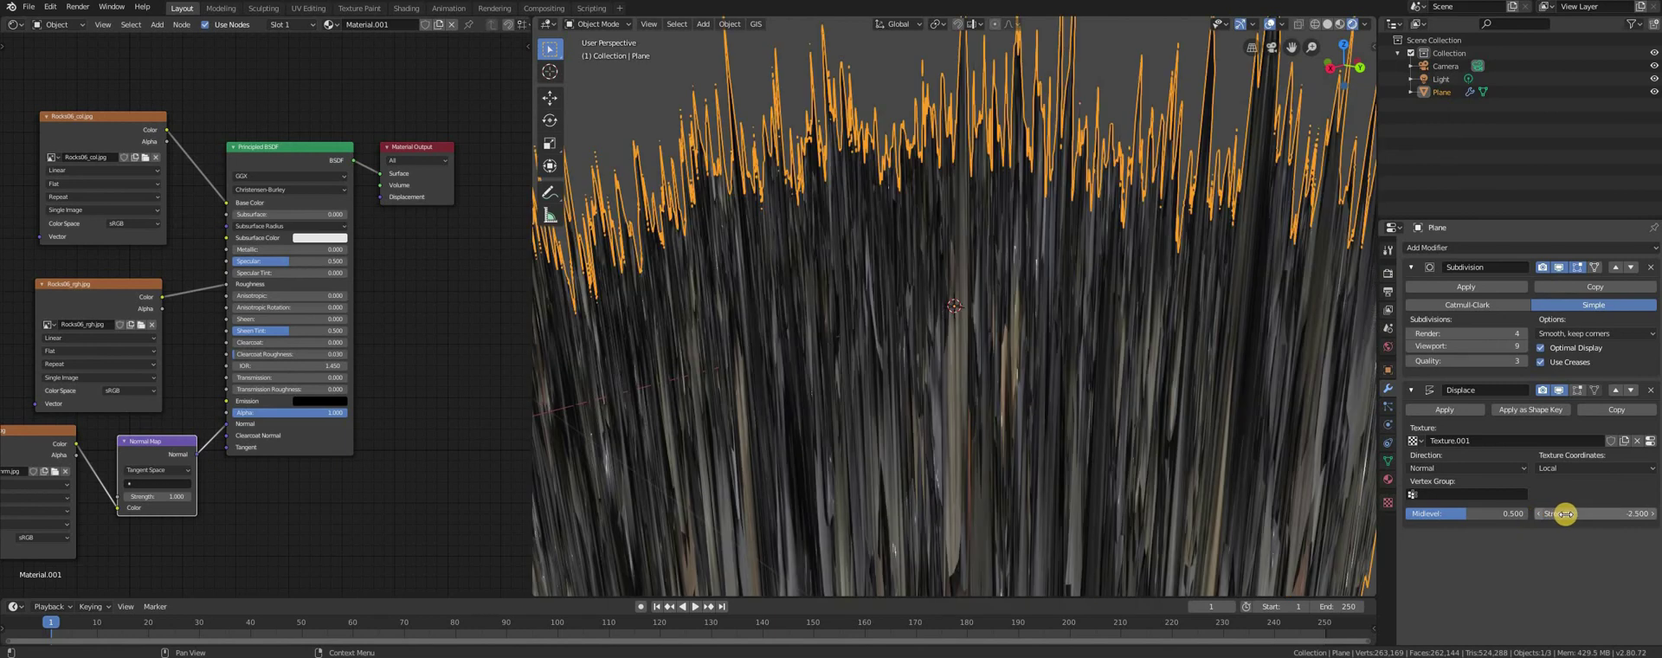
pyautogui.click(1582, 513)
pyautogui.write('.25')
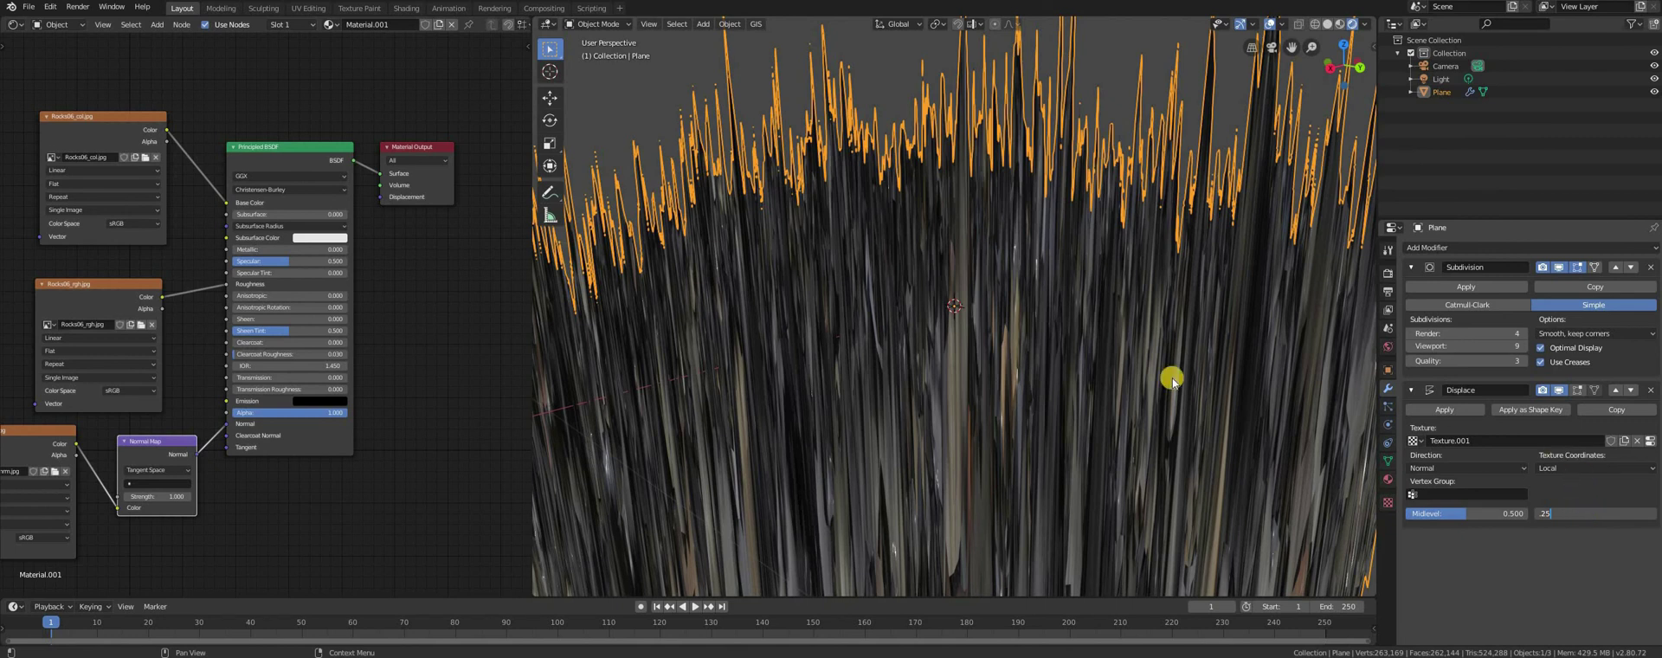
pyautogui.press('Return')
pyautogui.moveTo(1117, 479)
pyautogui.mouseDown(button='middle')
pyautogui.moveTo(1224, 450)
pyautogui.moveTo(1610, 543)
pyautogui.mouseUp(button='middle')
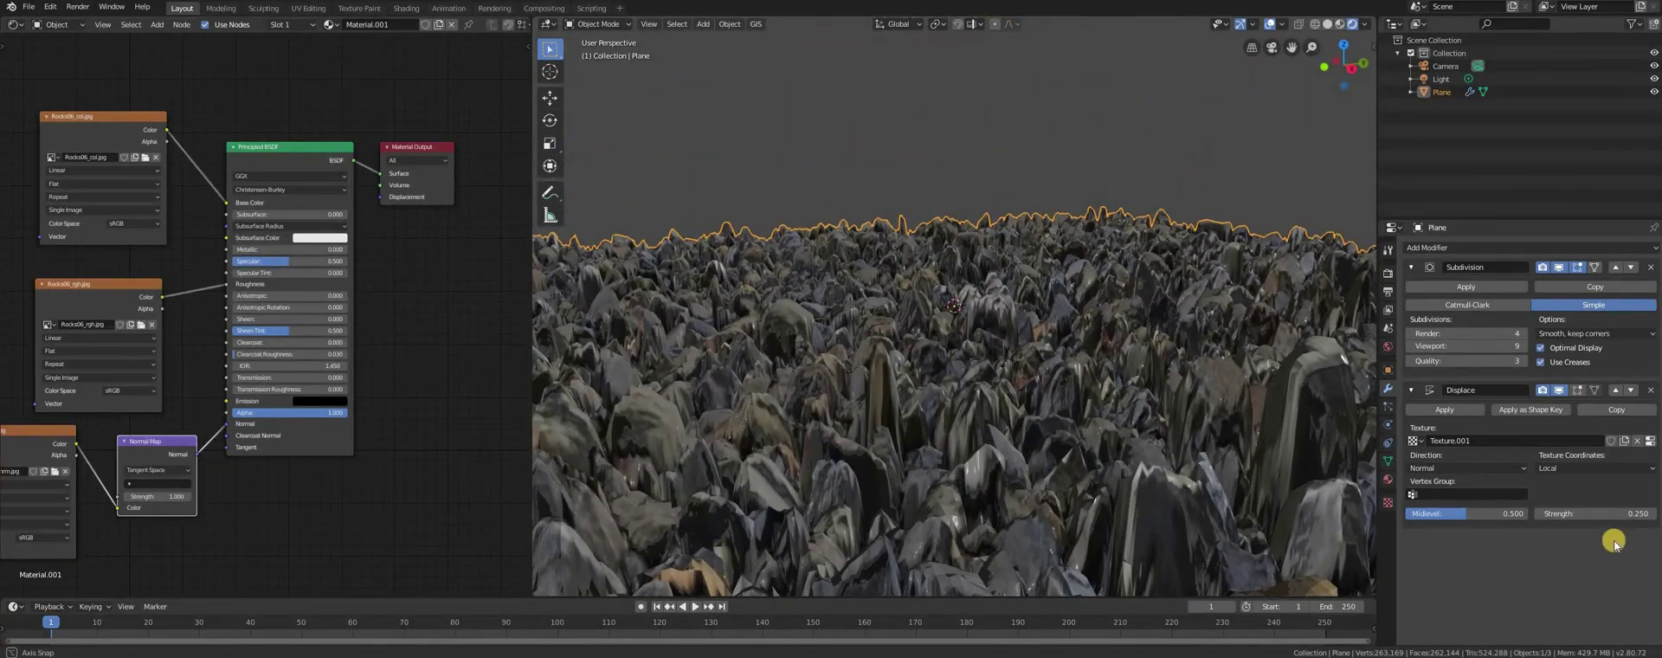
pyautogui.click(1633, 510)
pyautogui.write('15')
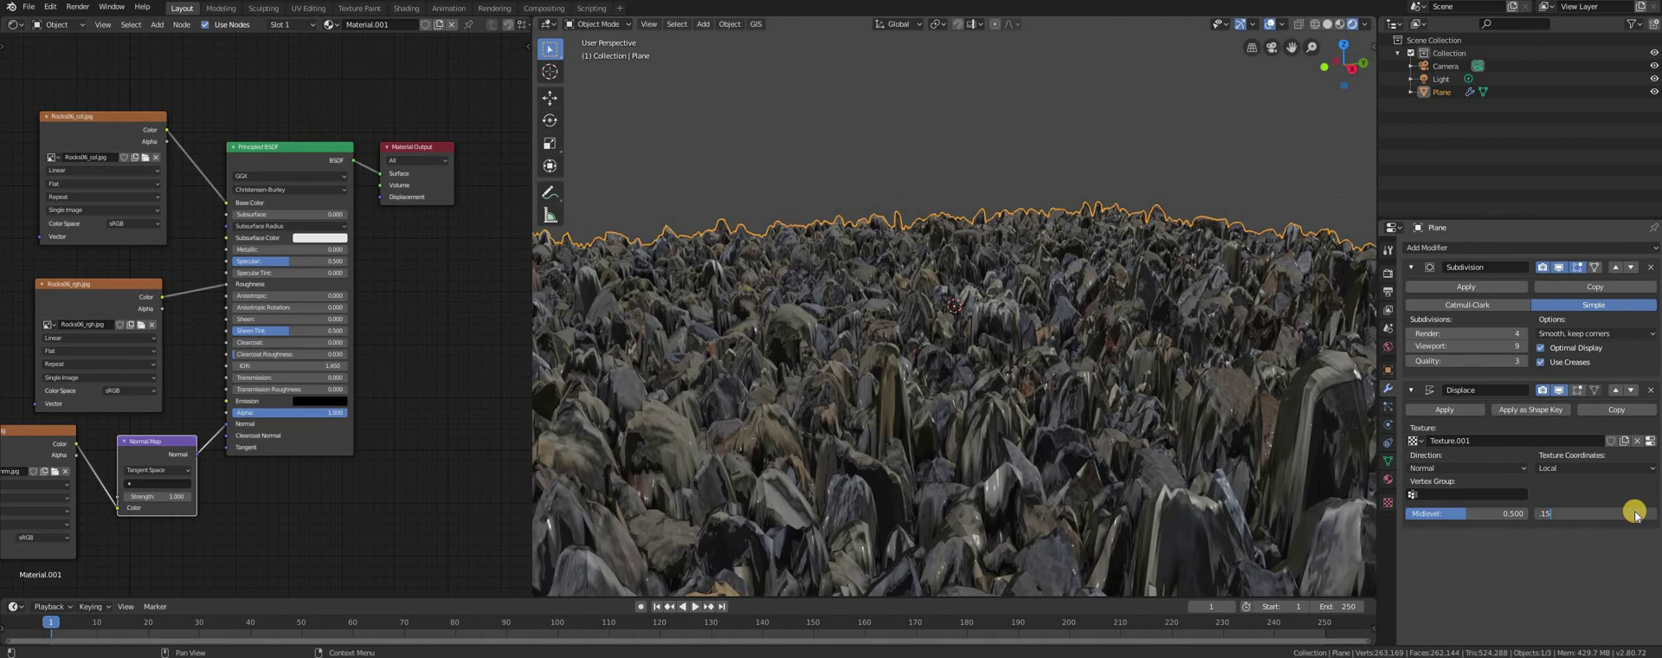
pyautogui.press('Return')
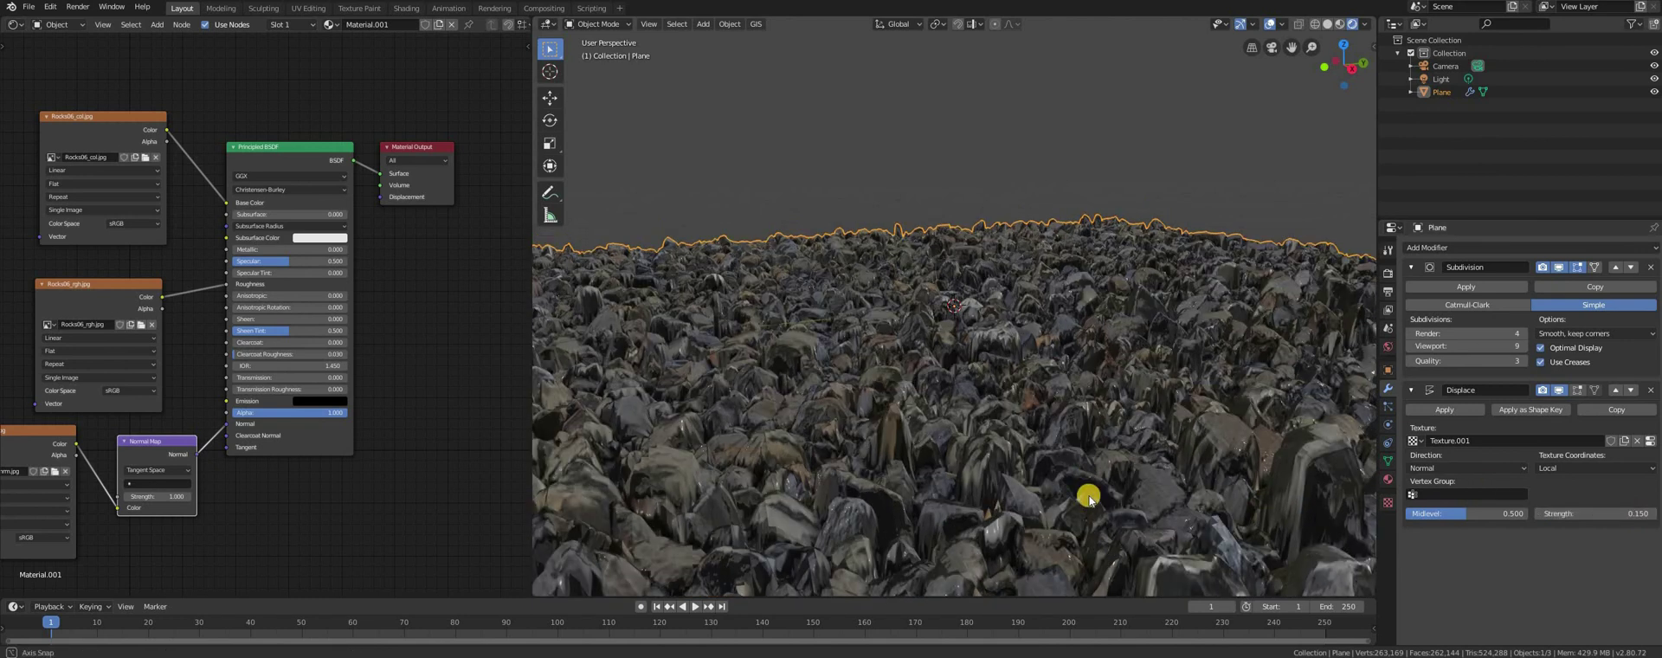